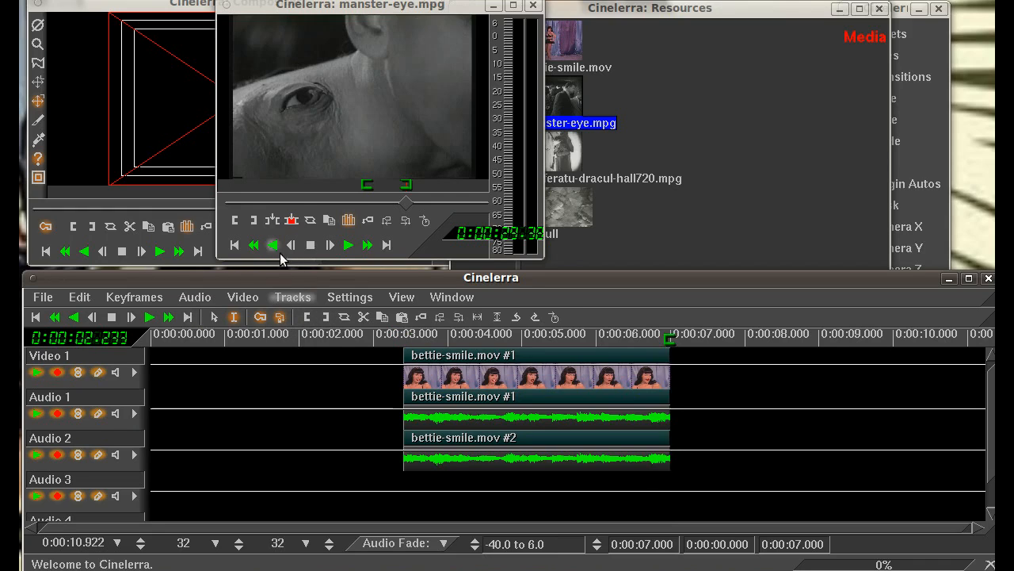
Step: Splice the marked section of manster-eye.mpg into the timeline directly after the bettie-smile.mov clip
left_click(272, 219)
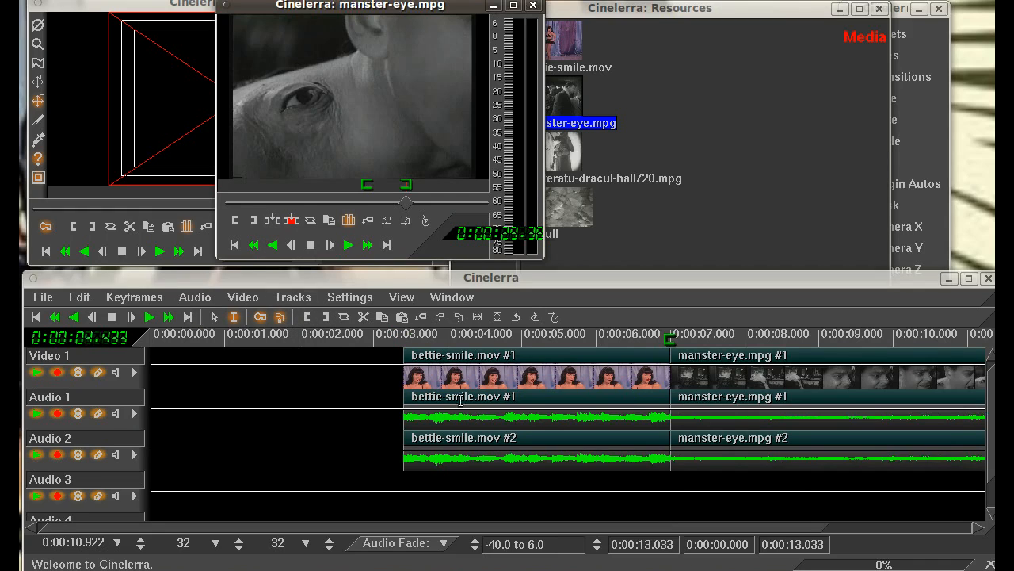
left_click(144, 542)
left_click(144, 542)
left_click(143, 542)
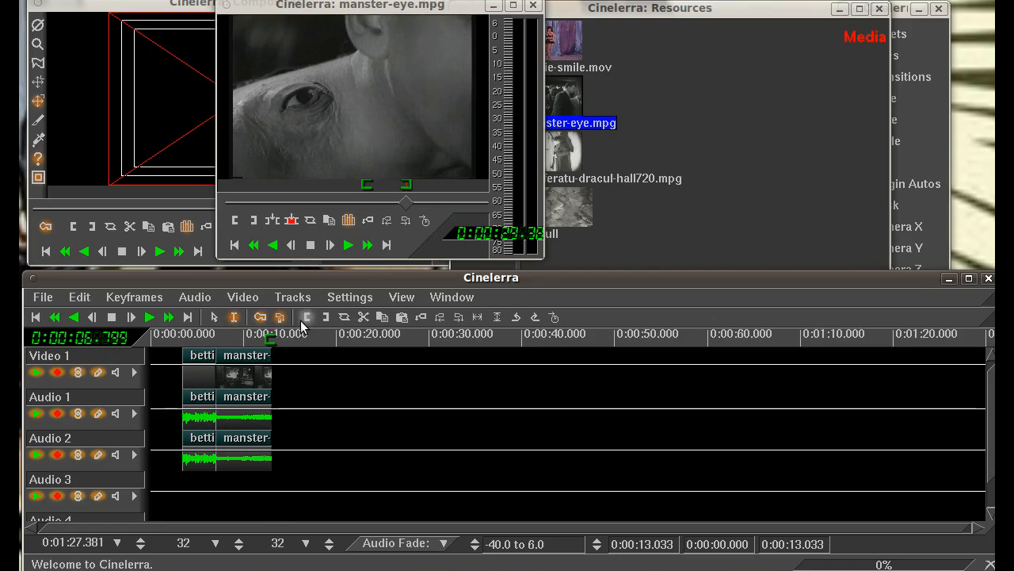
Step: Load nosferatu-dracul-hall720.mpg from the media resources into the Viewer
left_click(714, 160)
left_click_drag(552, 163, 343, 140)
left_click(333, 149)
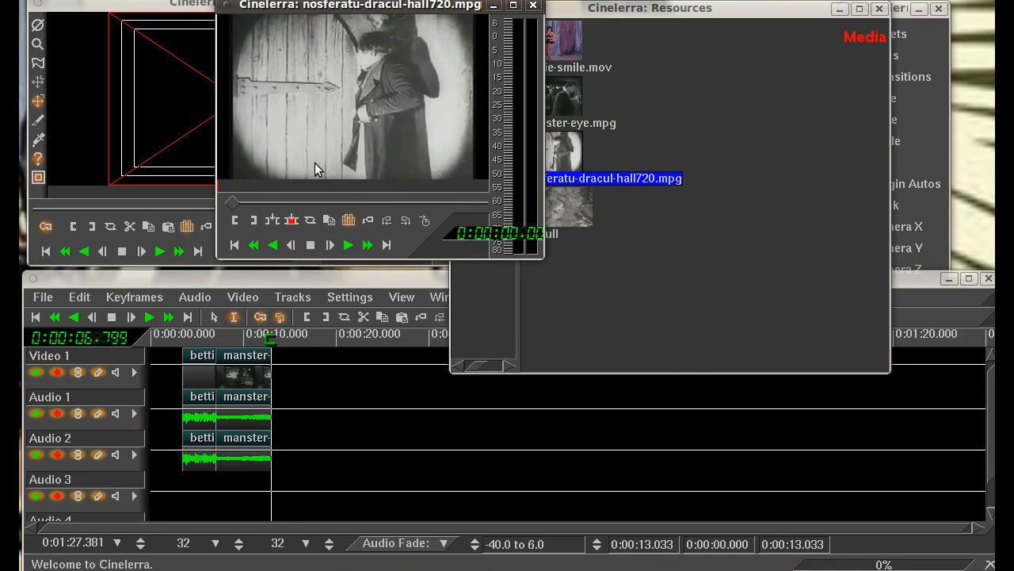
Step: Find the frame of the figure standing in the doorway at about 0:01:01.5 and set the nosferatu clip's in point there
left_click_drag(232, 201, 303, 206)
left_click(295, 249)
left_click(295, 249)
left_click(294, 248)
left_click(294, 248)
left_click(294, 247)
left_click(294, 247)
left_click(293, 247)
left_click(293, 247)
left_click(293, 247)
left_click(293, 248)
left_click(293, 247)
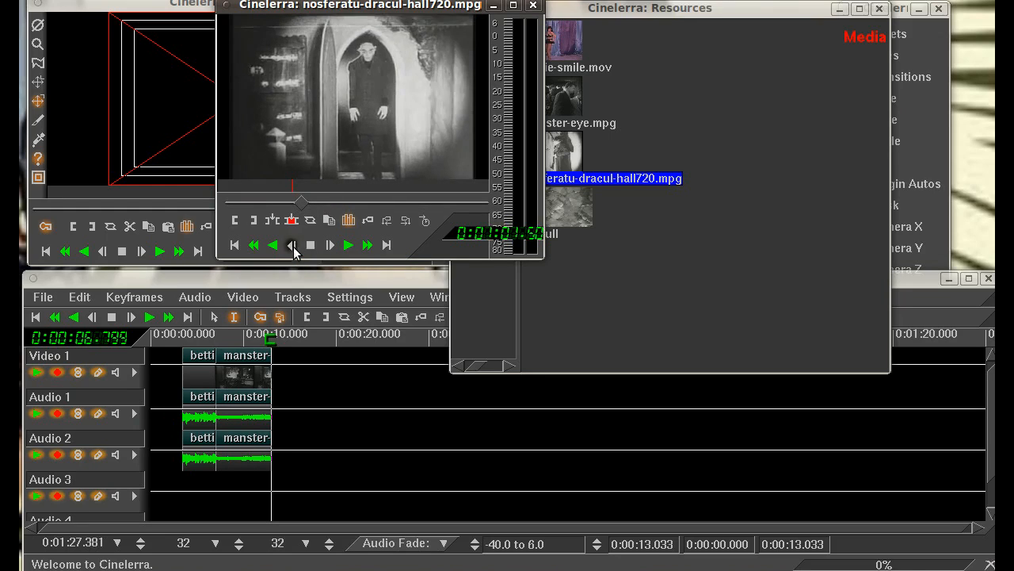
left_click(293, 247)
left_click(293, 247)
left_click(294, 247)
left_click(293, 247)
left_click(293, 247)
left_click(329, 245)
left_click(329, 246)
left_click(329, 246)
left_click(329, 246)
left_click(329, 246)
left_click(329, 246)
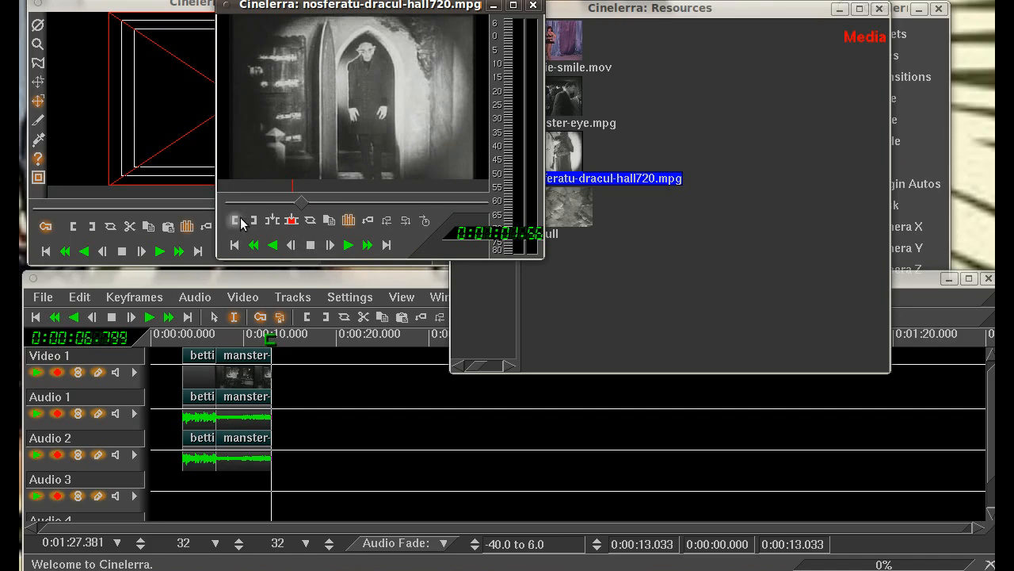
left_click(235, 221)
Step: Mark the nosferatu clip's out point at about 0:01:09 and splice the section into the timeline after manster-eye.mpg
left_click(348, 245)
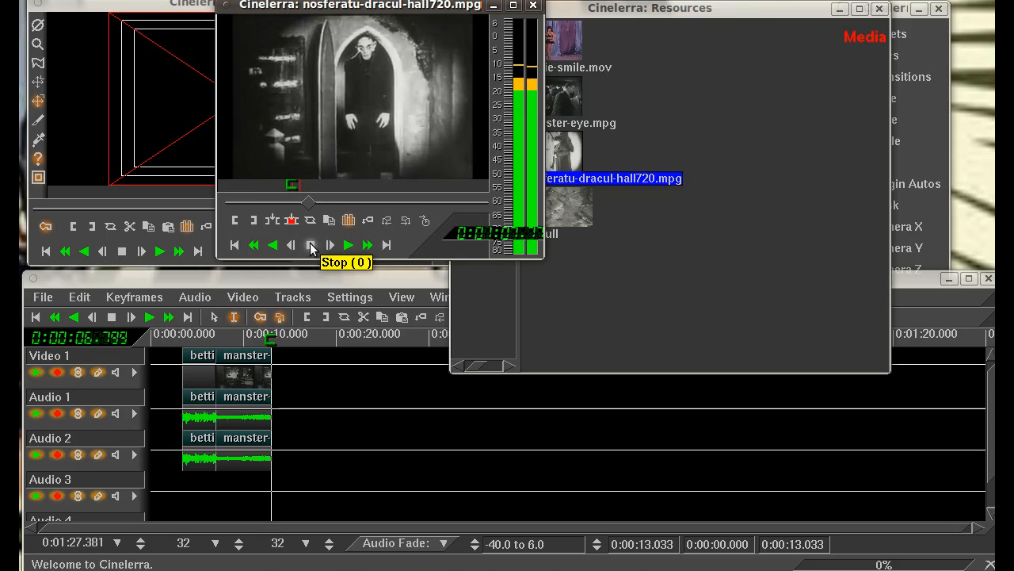
left_click(309, 246)
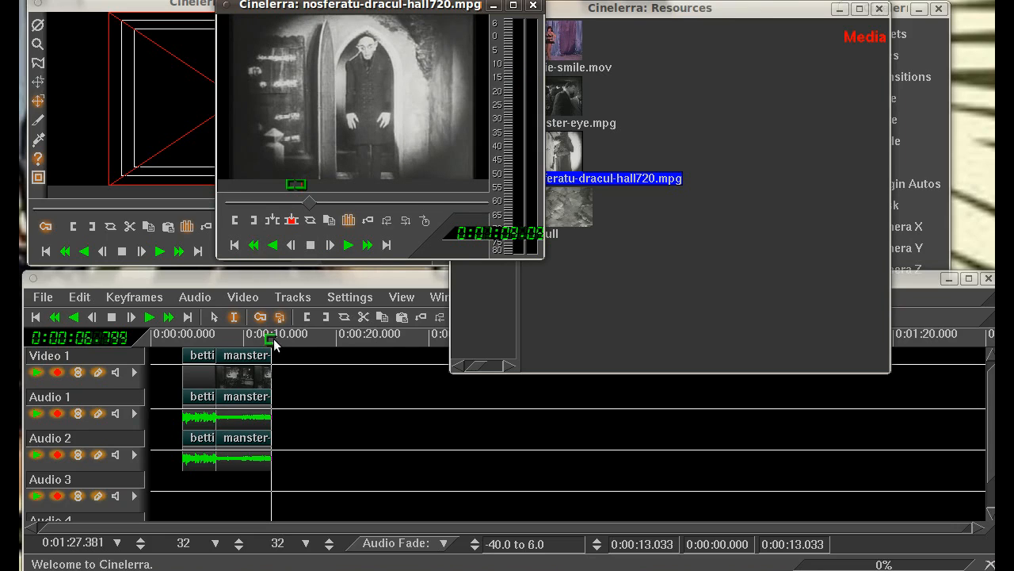
left_click(273, 222)
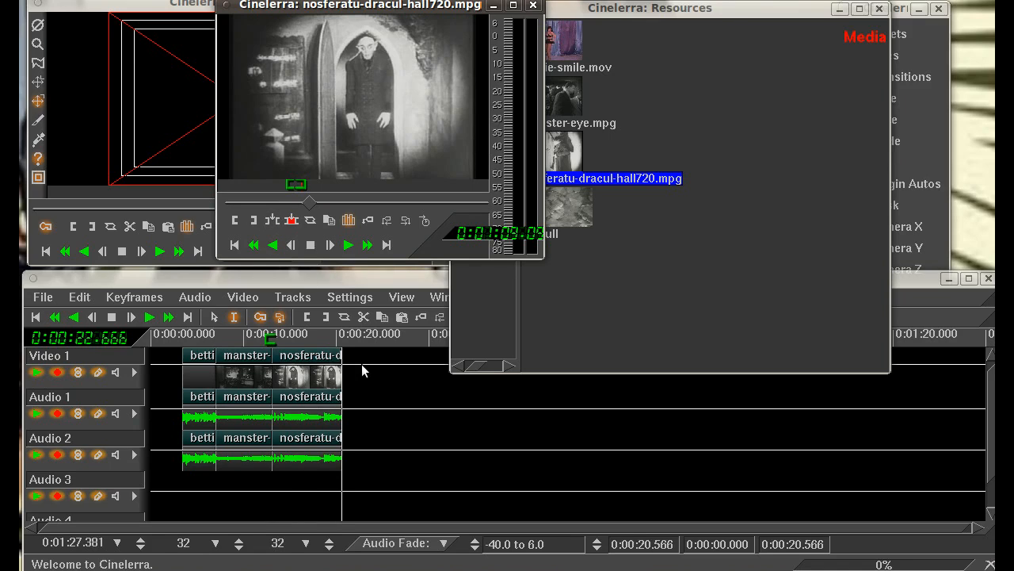
Step: Load the s-skull clip from the media resources into the Viewer
left_click(577, 292)
left_click_drag(527, 223, 333, 146)
left_click_drag(321, 108, 313, 75)
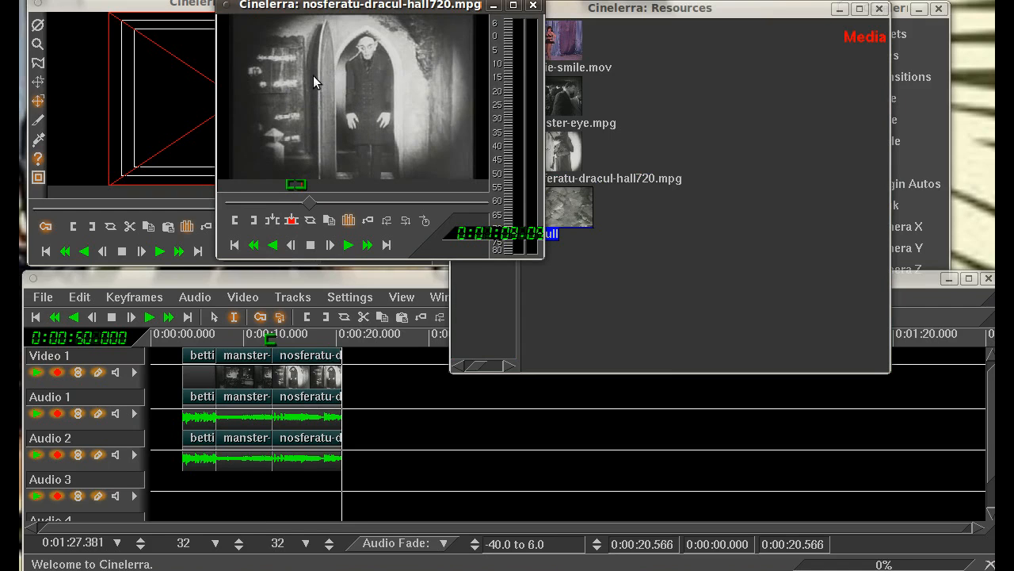
left_click_drag(397, 10, 327, 10)
left_click_drag(562, 211, 308, 131)
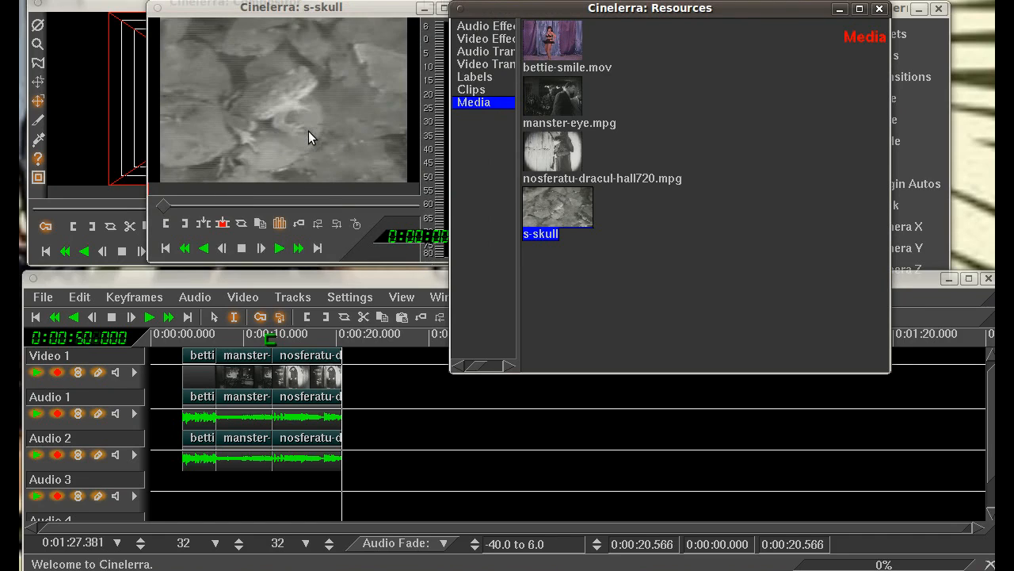
Step: Mark the s-skull clip's in point at about 4.7 seconds and its out point at about 7.6 seconds
left_click_drag(169, 208, 322, 206)
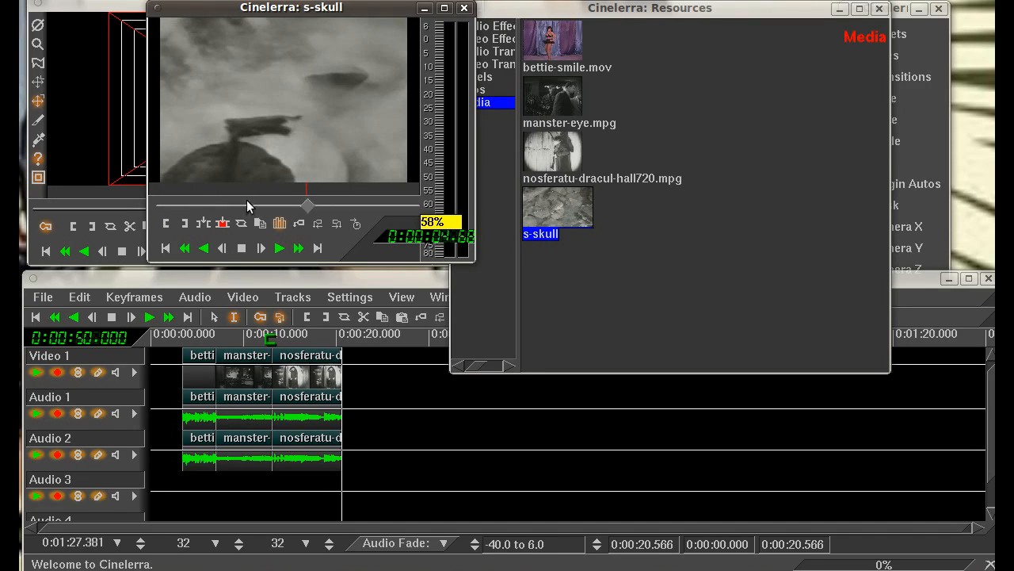
left_click(165, 224)
left_click_drag(312, 208, 410, 215)
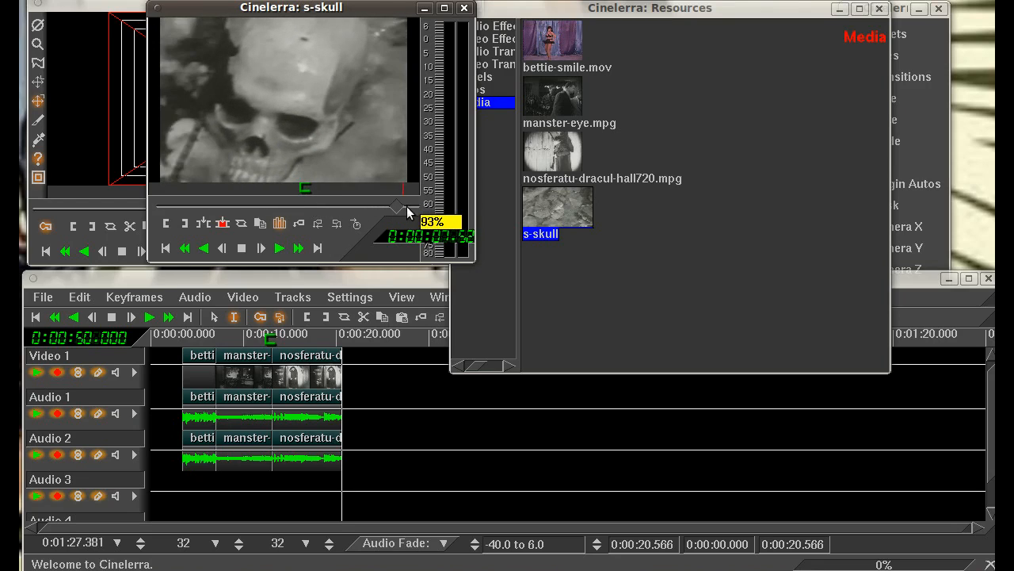
left_click(190, 222)
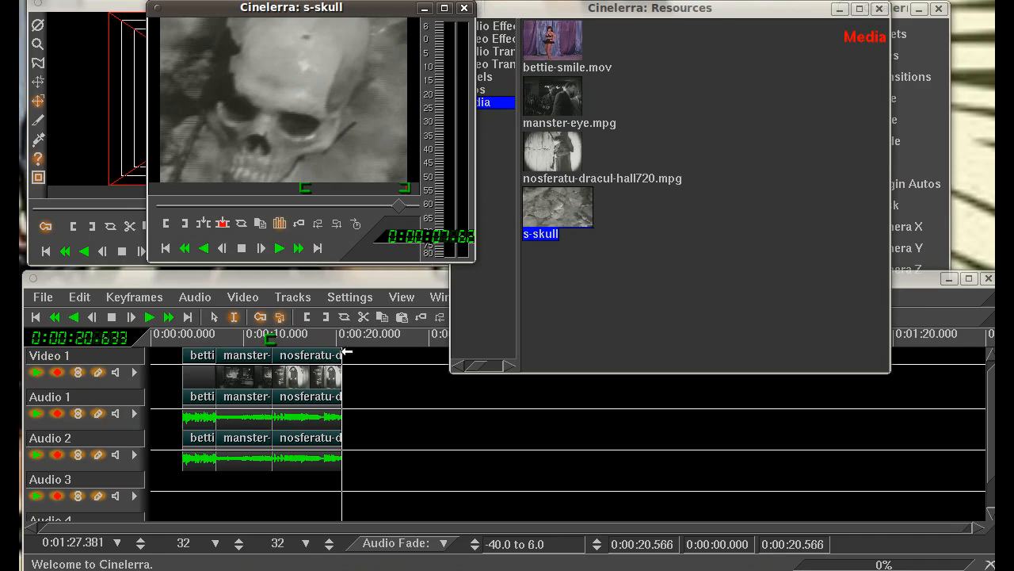
Step: Set the timeline in point at the end of the nosferatu clip and splice in the marked s-skull section
left_click(346, 351)
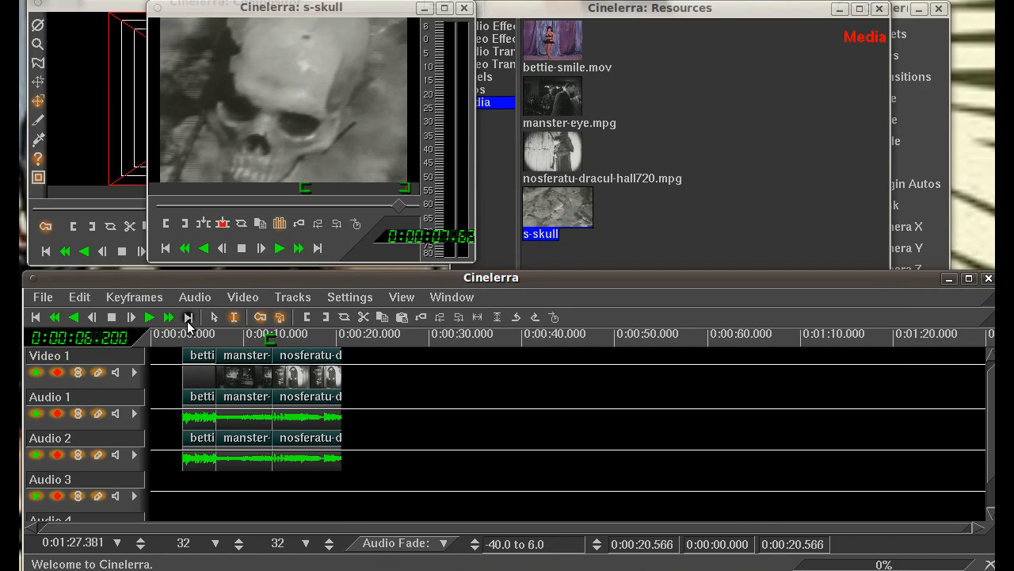
left_click(304, 319)
left_click(204, 223)
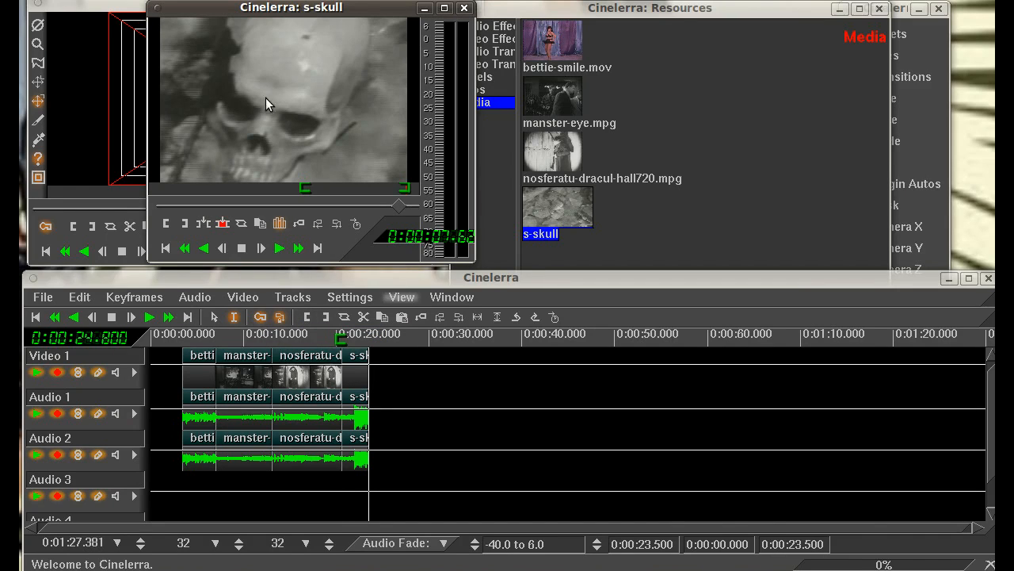
Step: Play back the assembled four-clip edit in the Compositor from the start of the timeline
left_click(87, 111)
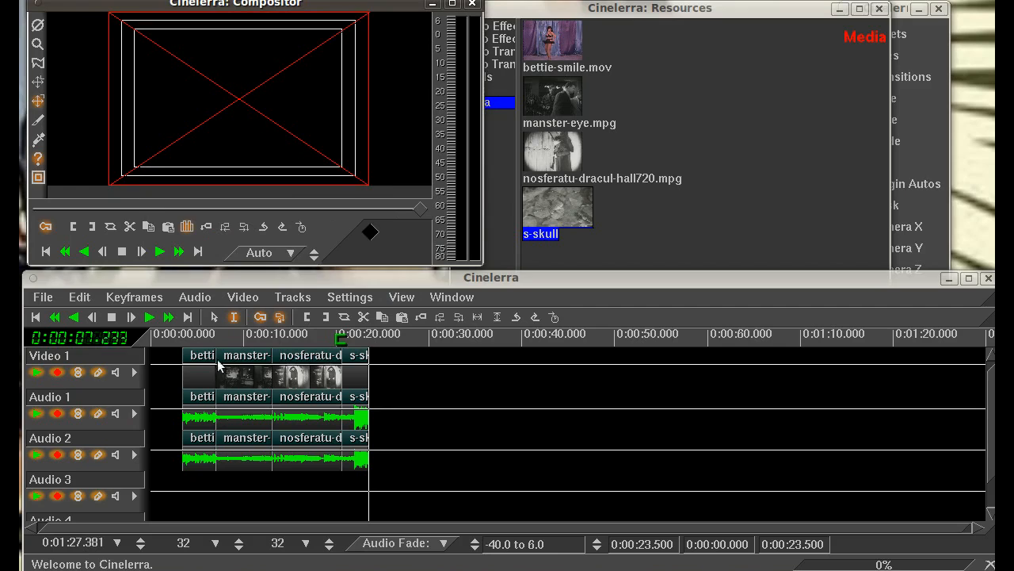
left_click(202, 343)
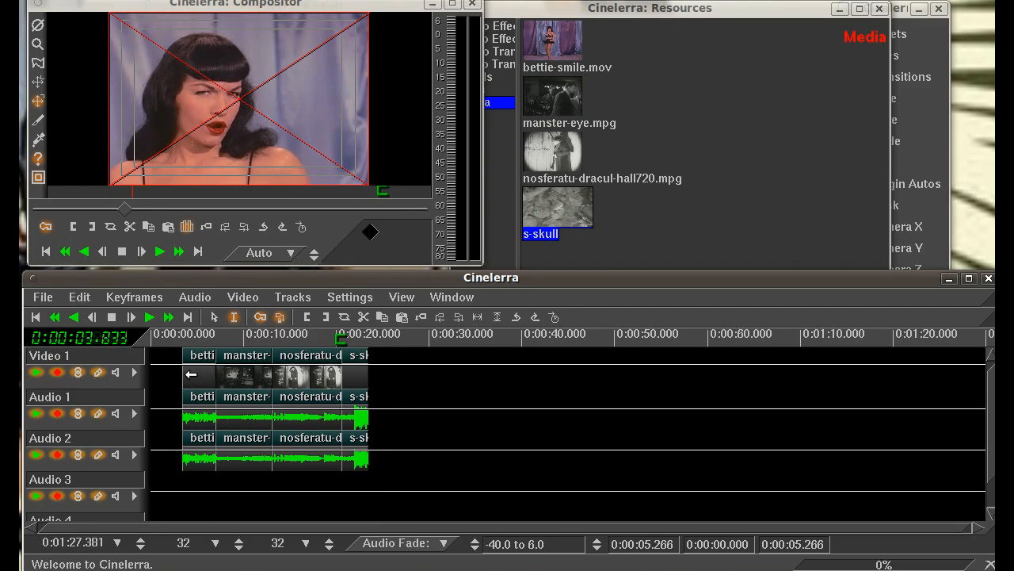
left_click(36, 317)
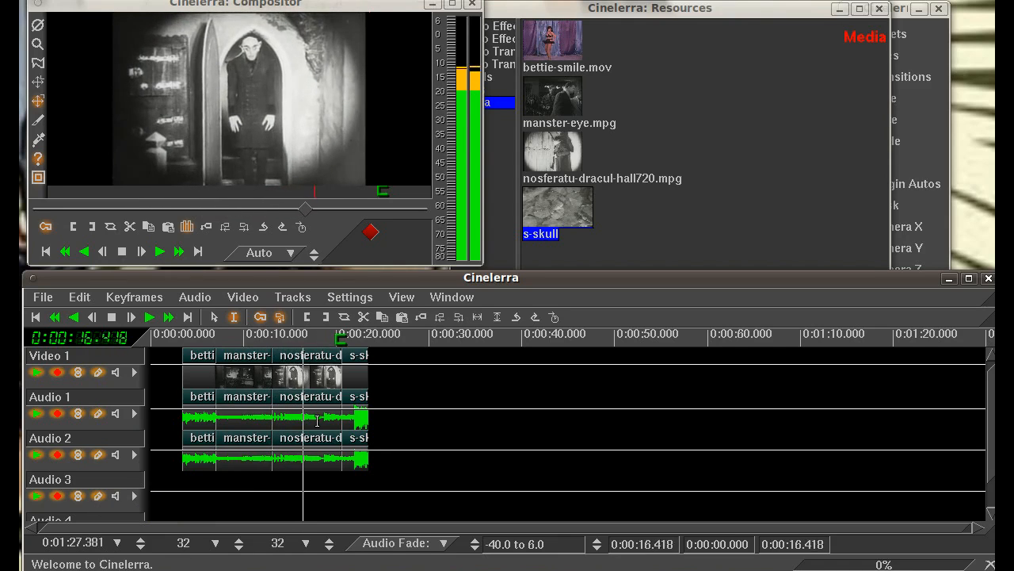
key("space")
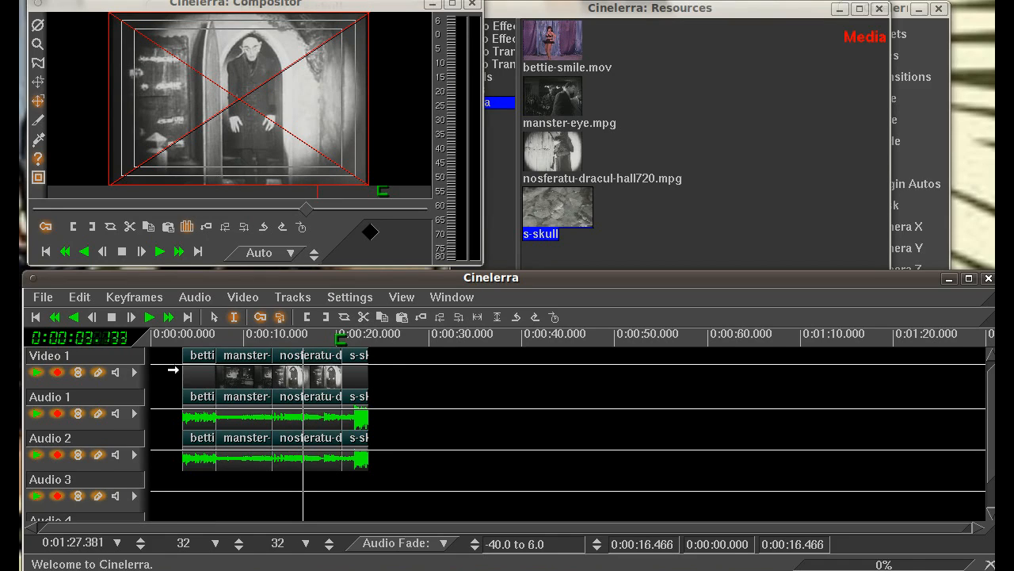
Step: Add a Shape Wipe video transition at the cut between bettie-smile.mov and manster-eye.mpg on Video 1
left_click(657, 225)
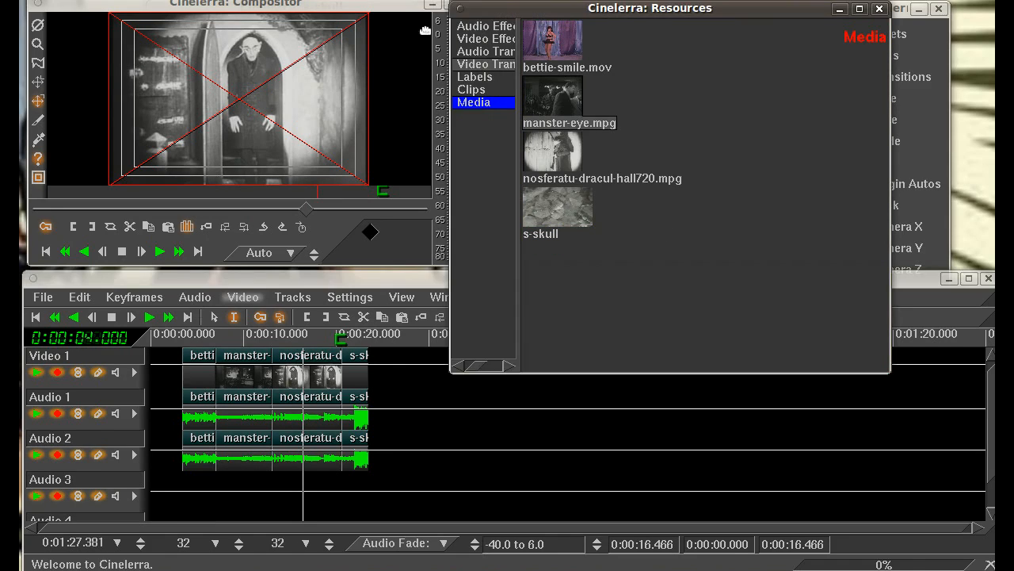
left_click(477, 65)
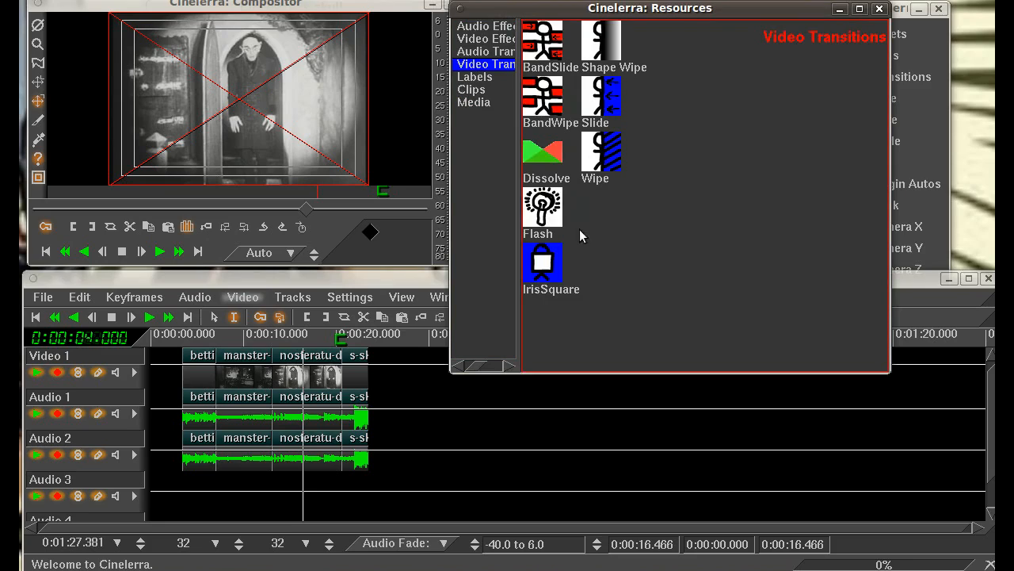
mouse_move(603, 45)
left_mouse_down()
mouse_move(483, 207)
mouse_move(230, 374)
left_mouse_up()
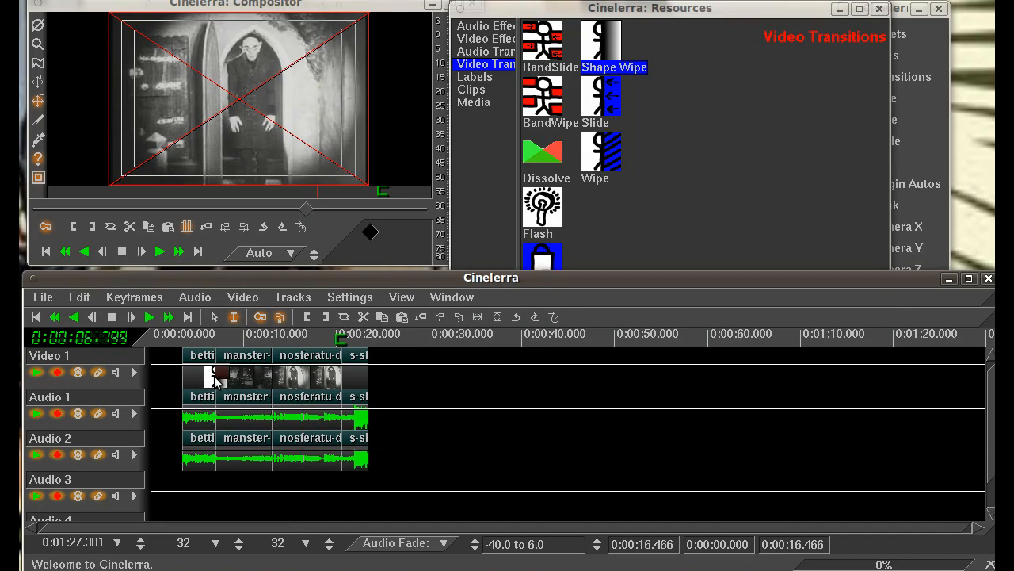
Step: Set the Shape Wipe transition's shape to HJ-helix2.png
right_click(214, 381)
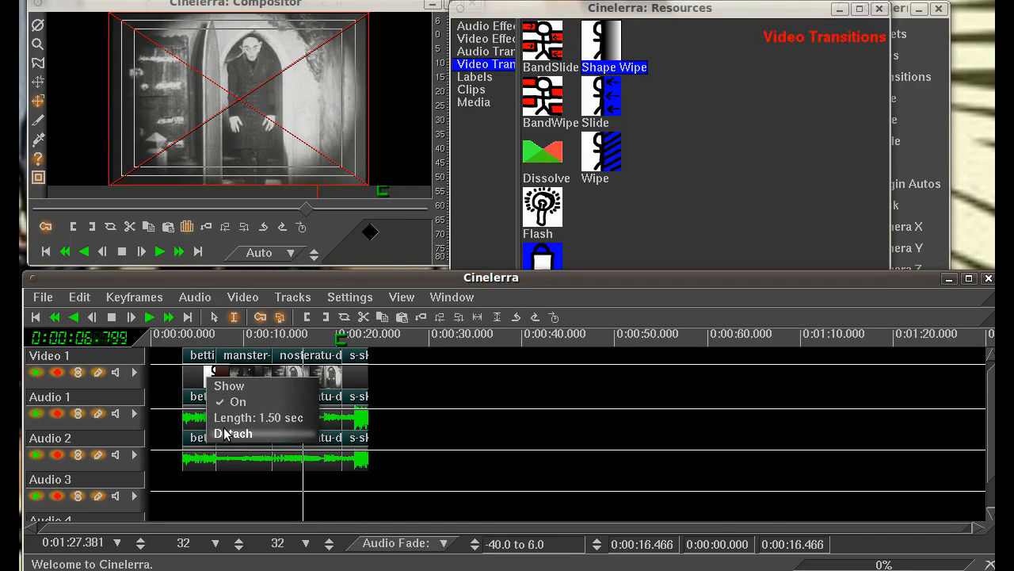
left_click(230, 387)
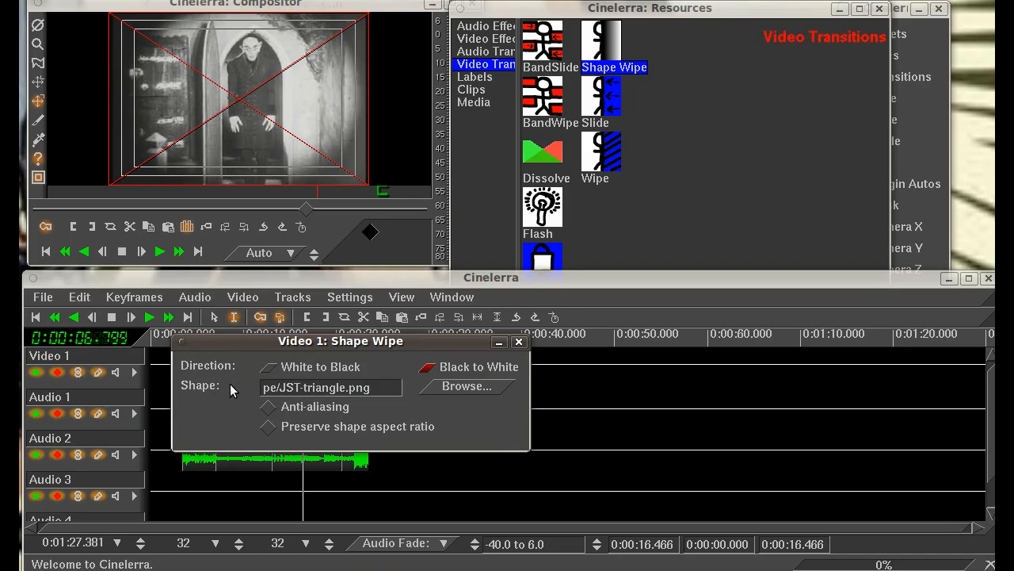
left_click(457, 394)
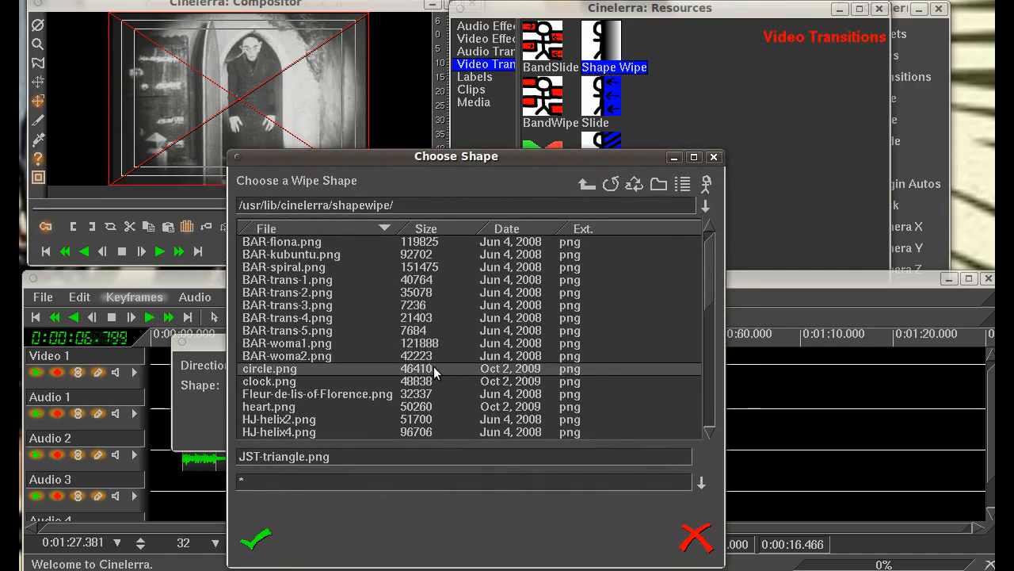
left_click_drag(705, 291, 707, 319)
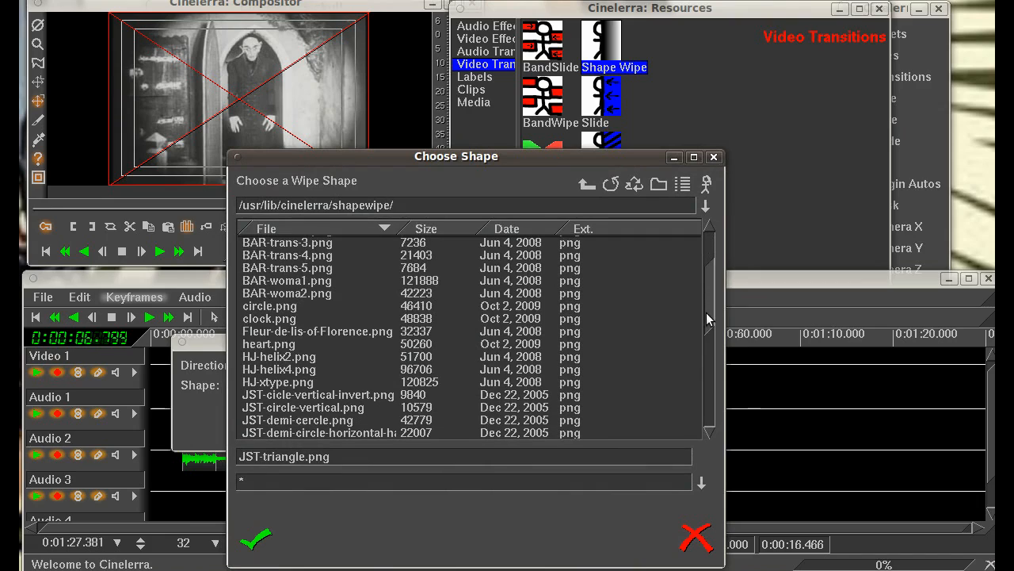
left_click(270, 358)
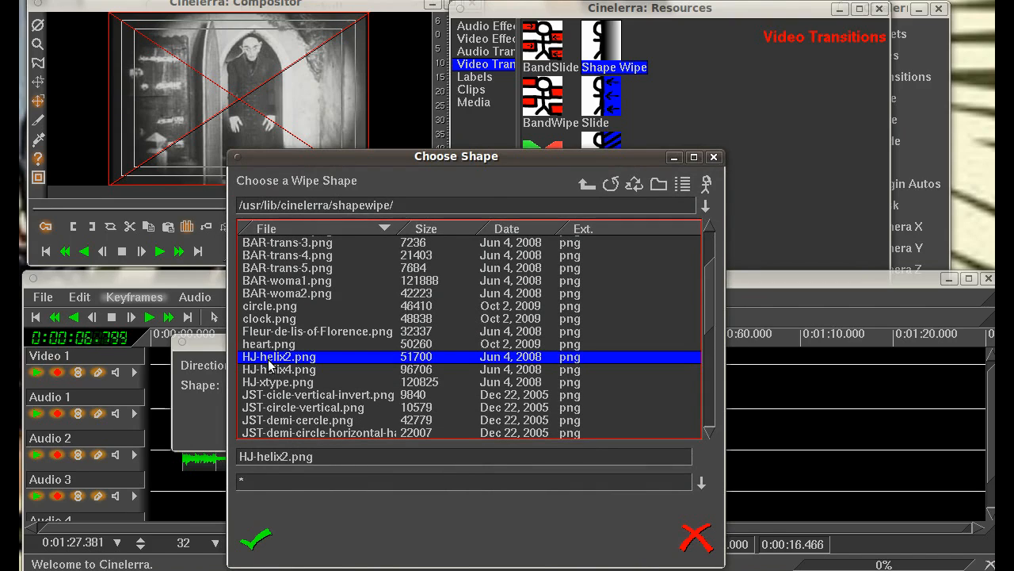
left_click(255, 539)
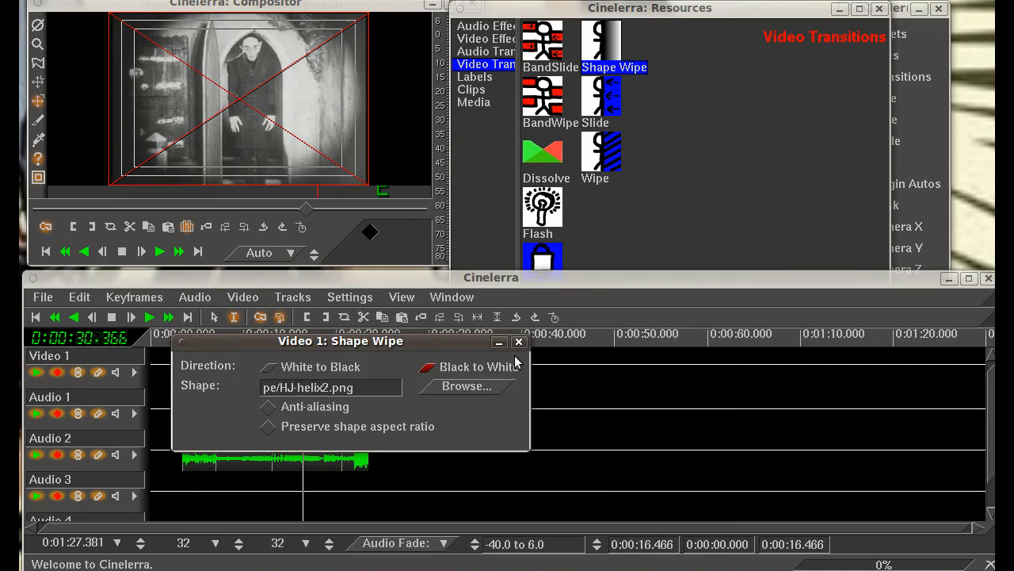
left_click(519, 341)
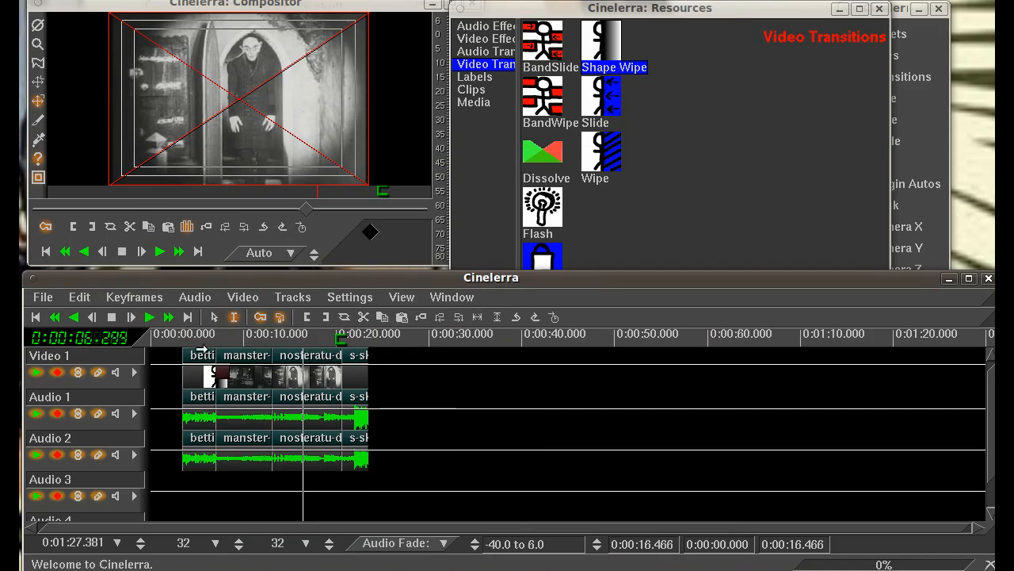
Step: Play the timeline from just before the Shape Wipe to preview the transition
left_click(206, 346)
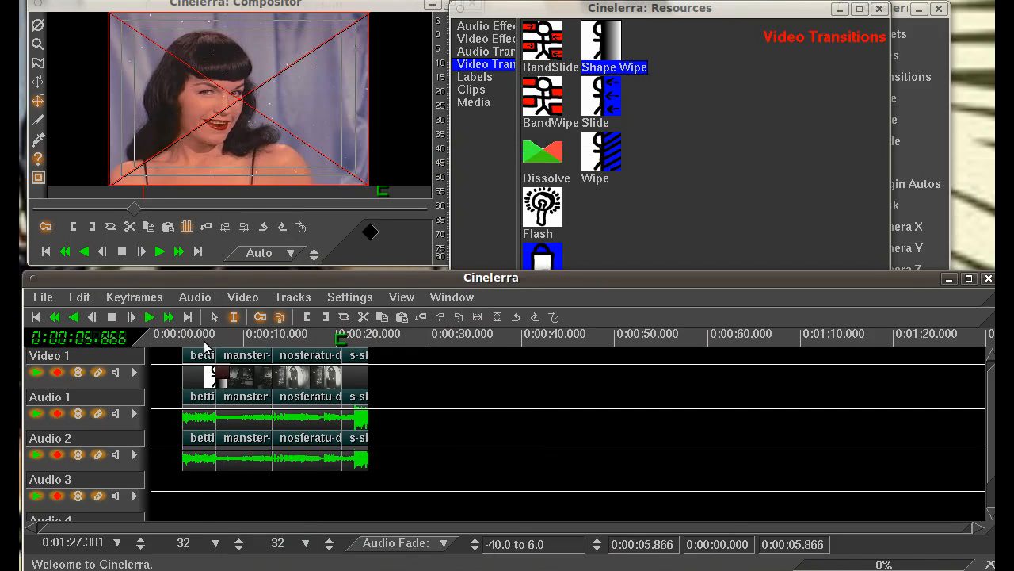
key("space")
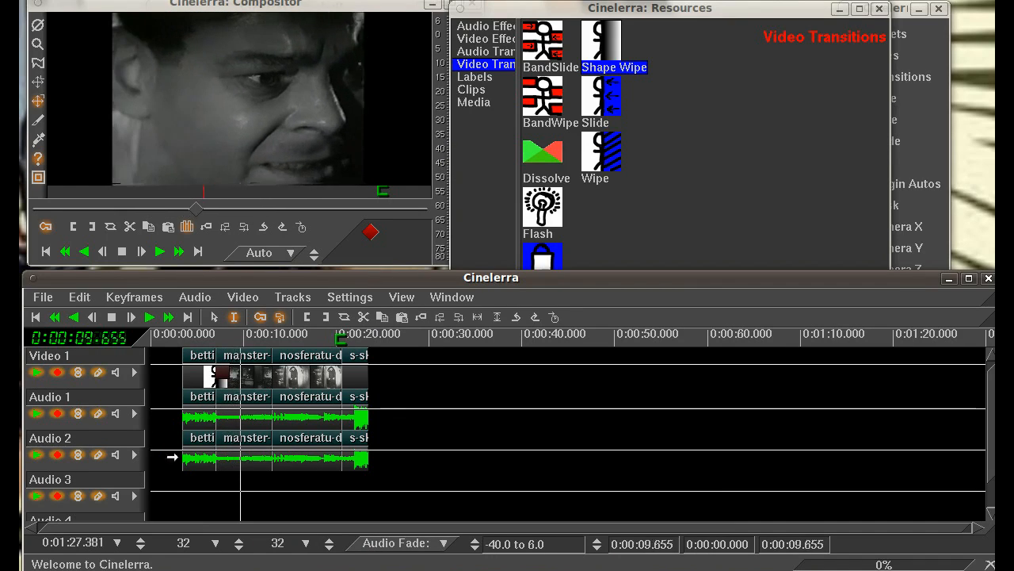
key("space")
Step: Add a Flash transition at the cut between manster-eye.mpg and the nosferatu clip and play it back
left_click_drag(544, 210, 295, 363)
left_click(272, 339)
key("space")
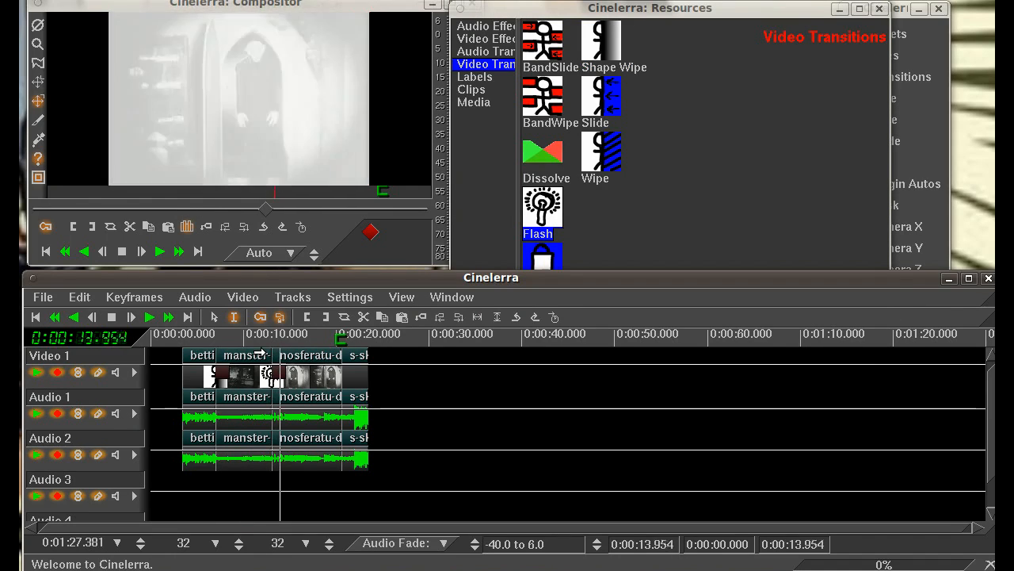
key("space")
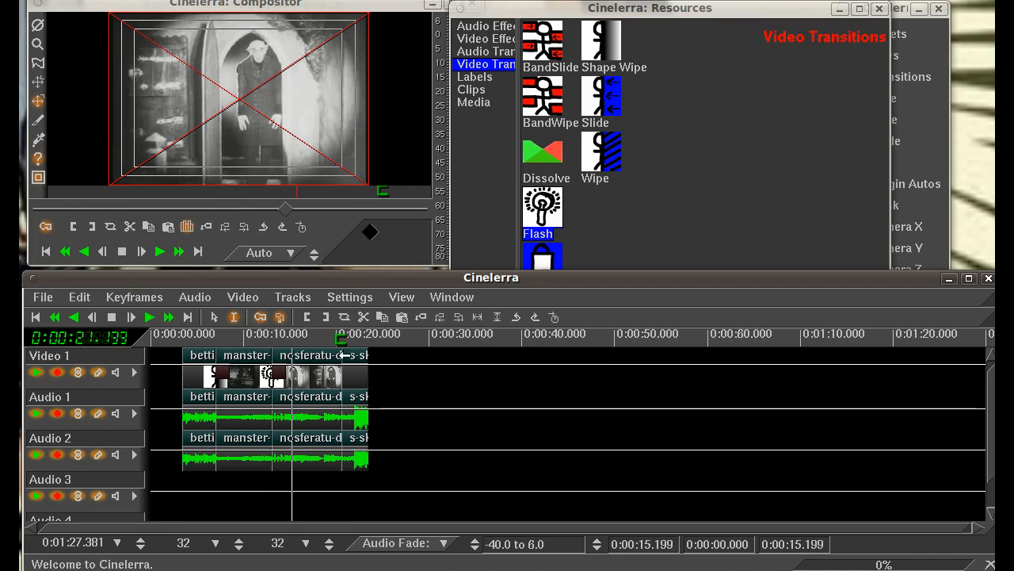
Step: Try to show the settings of the Flash transition at the start of the nosferatu clip
right_click(280, 382)
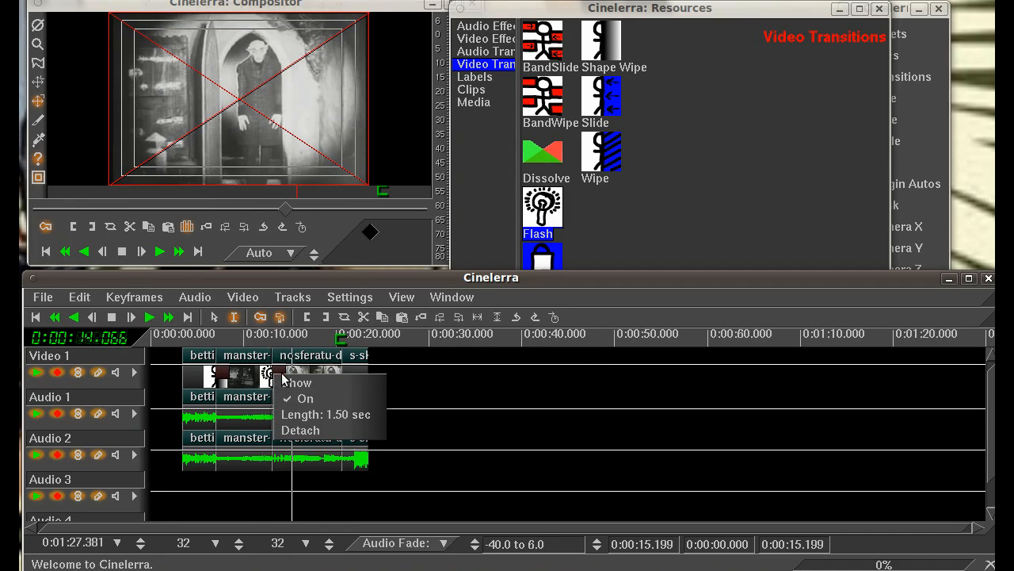
left_click(295, 383)
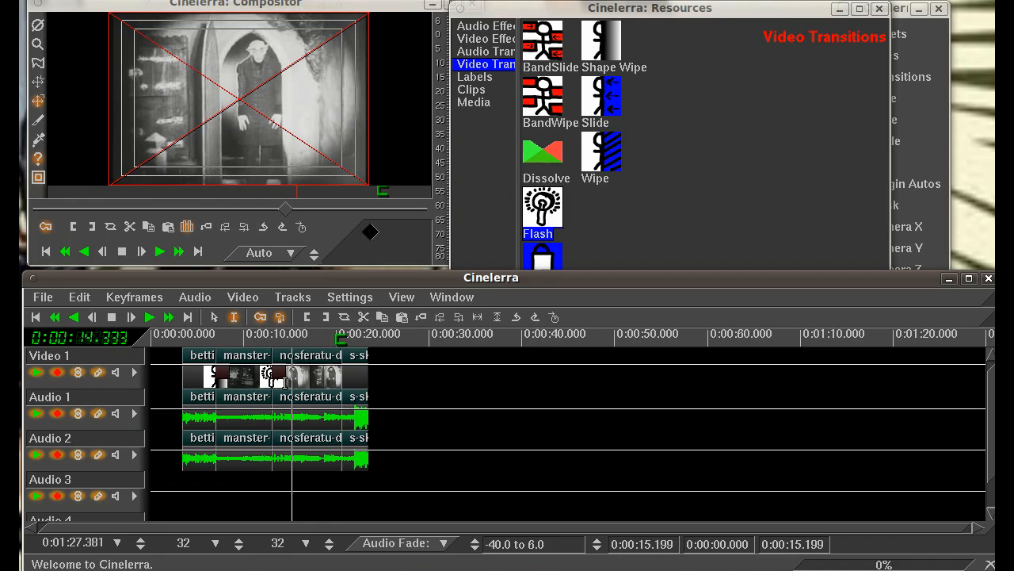
Step: Add a Wipe transition at the cut between the nosferatu and s-skull clips and play it back
right_click(277, 381)
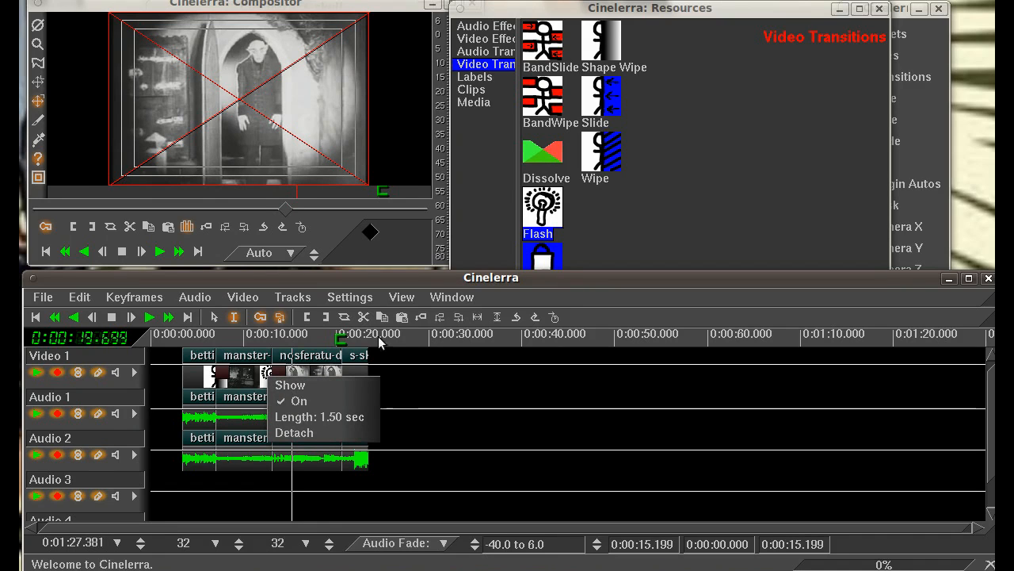
left_click(633, 236)
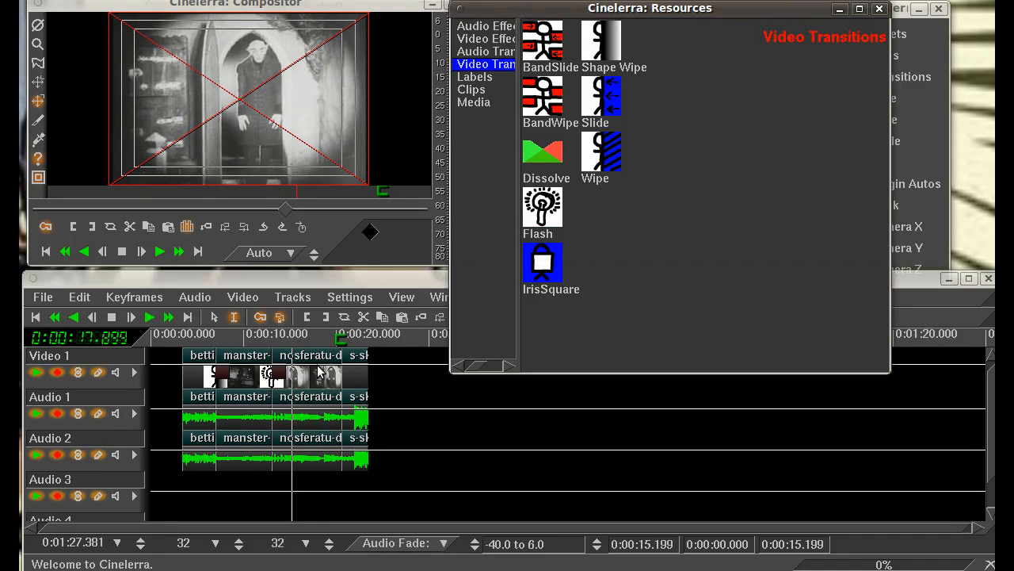
left_click(344, 354)
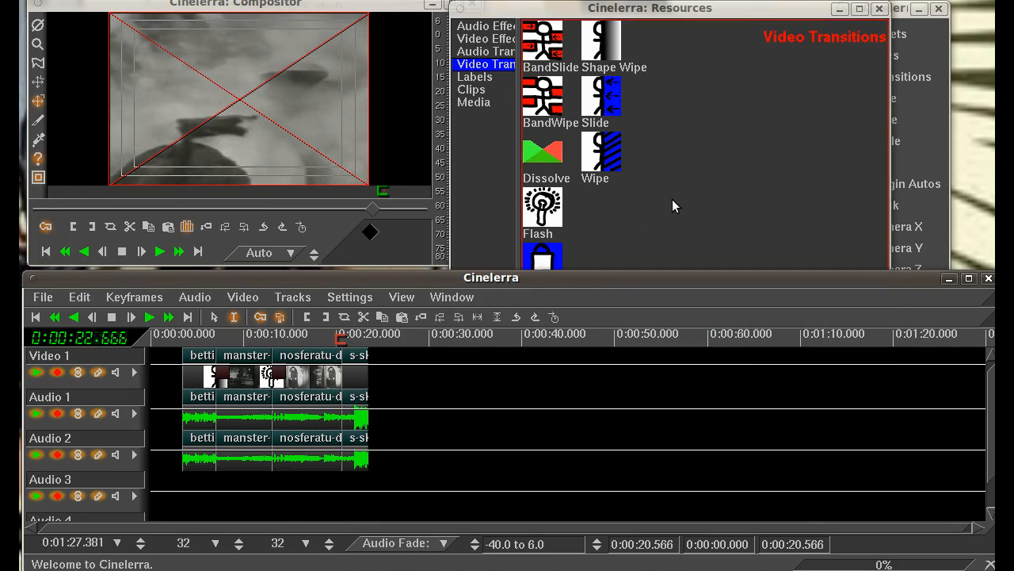
left_click(672, 199)
left_click_drag(604, 156, 339, 371)
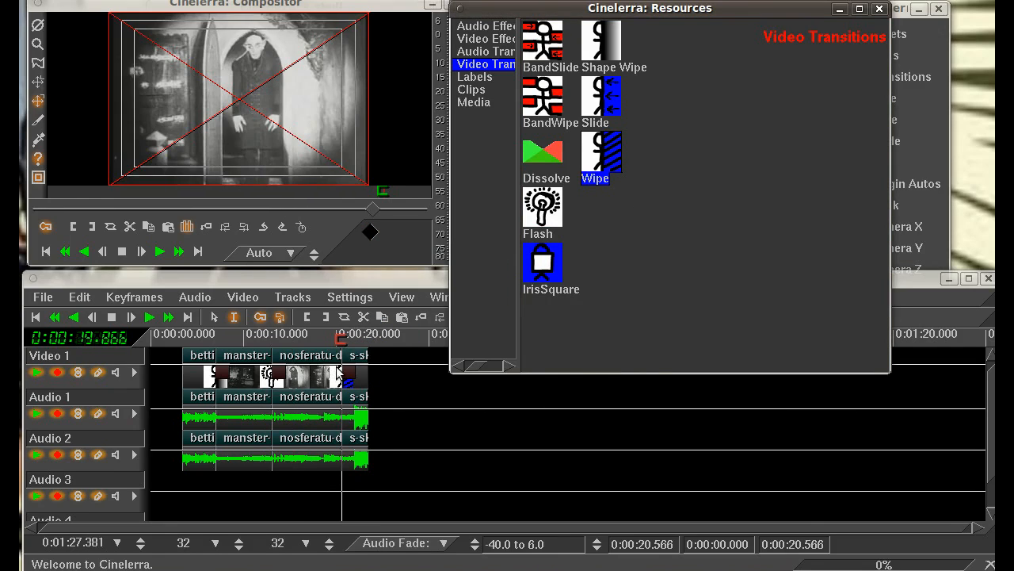
left_click(332, 354)
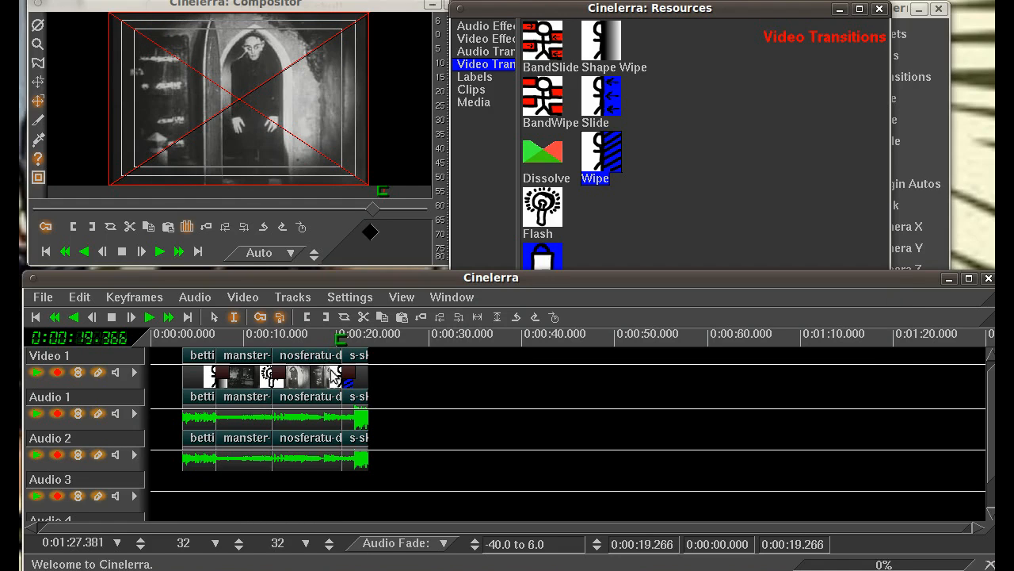
key("space")
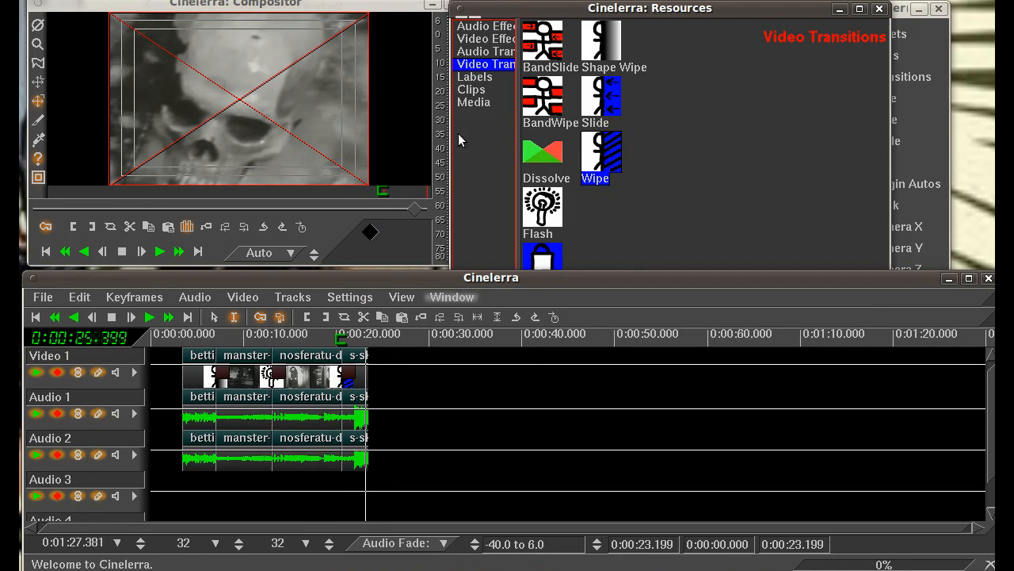
Step: List the video effects, place the insertion point within the bettie-smile clip and find the Hue saturation effect
left_click(483, 38)
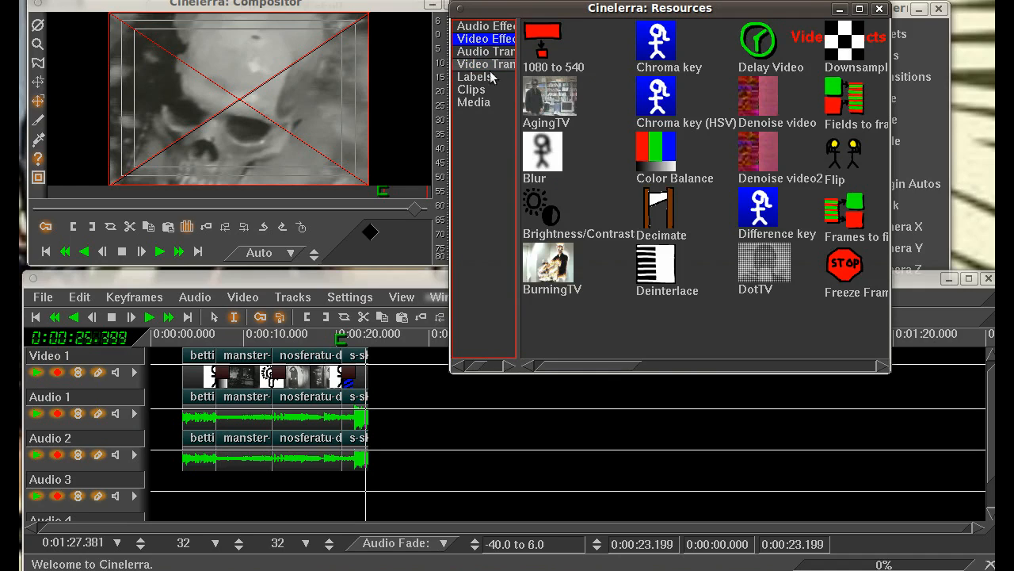
left_click(526, 240)
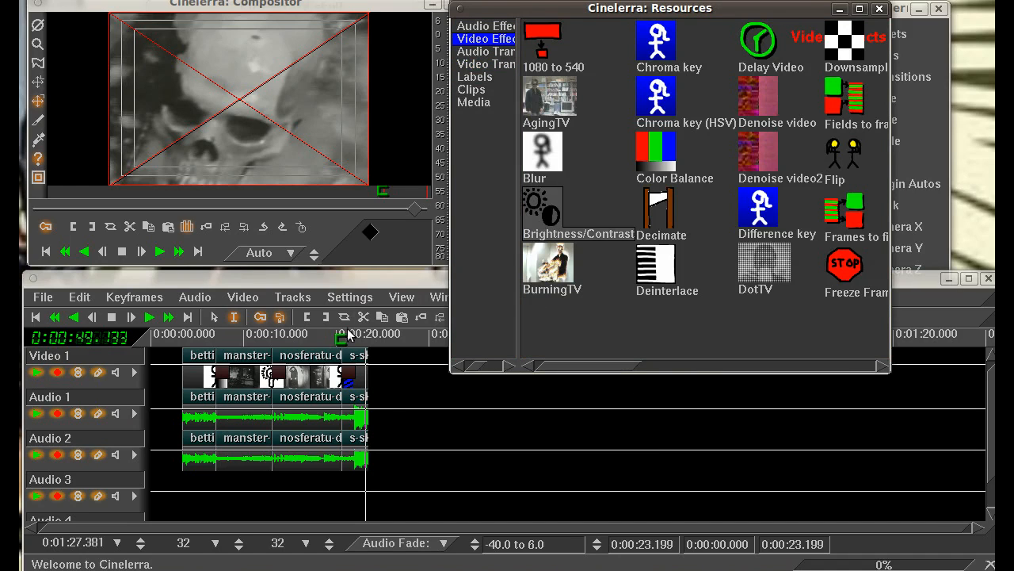
left_click(202, 343)
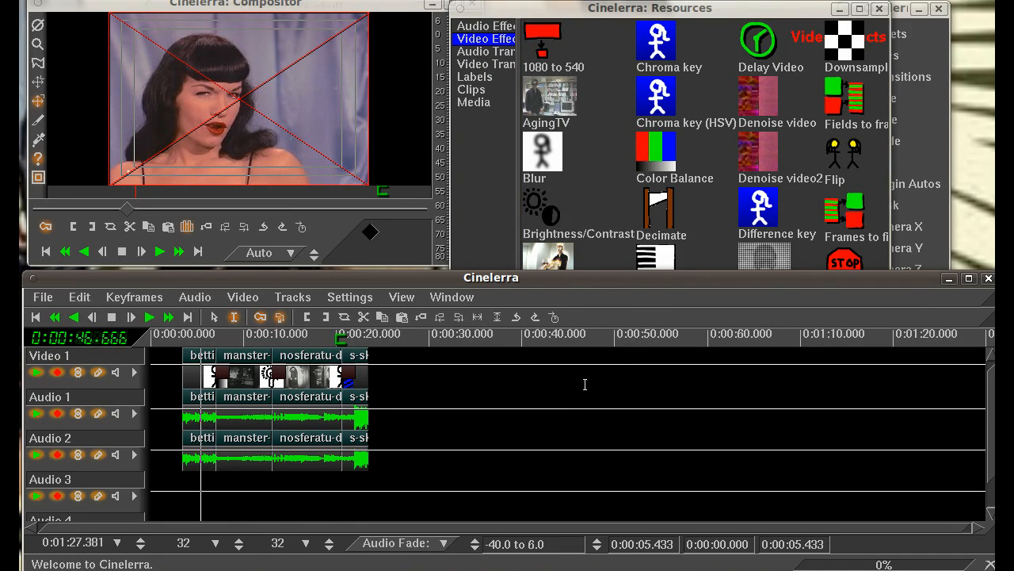
left_click(580, 222)
left_click_drag(579, 364, 620, 364)
Step: Try applying the Hue saturation effect to the whole Video 1 track, and undo it
left_click_drag(802, 287, 396, 386)
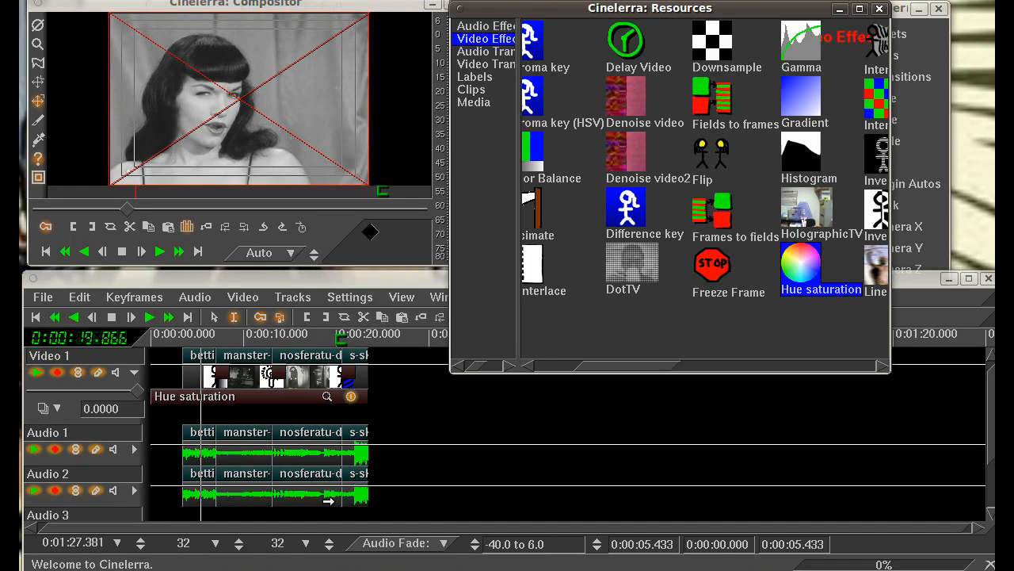
left_click(399, 416)
key("z")
key("z")
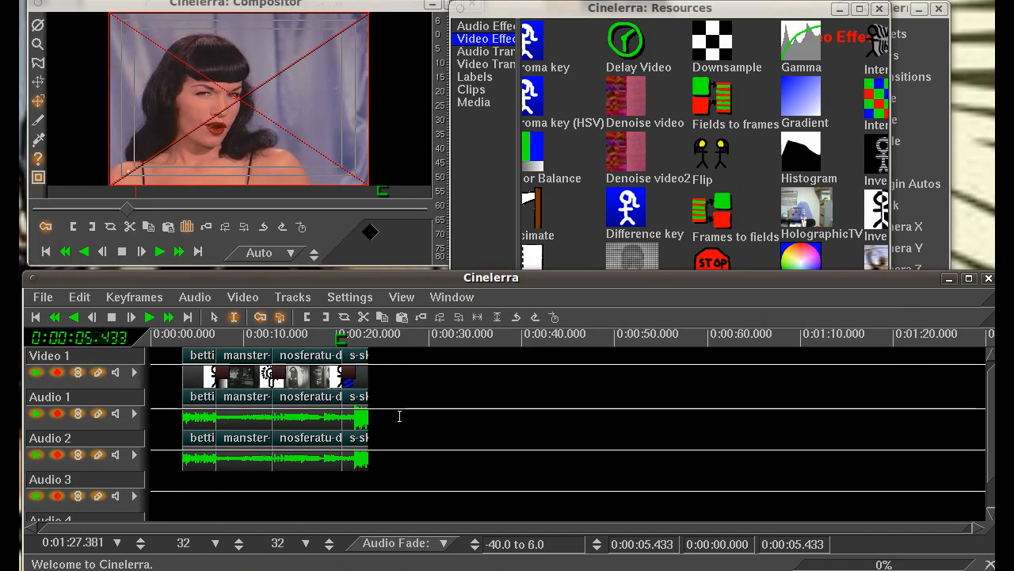
Step: Apply the Hue saturation effect to only the bettie-smile.mov clip on the Video 1 track
left_click_drag(792, 265, 698, 301)
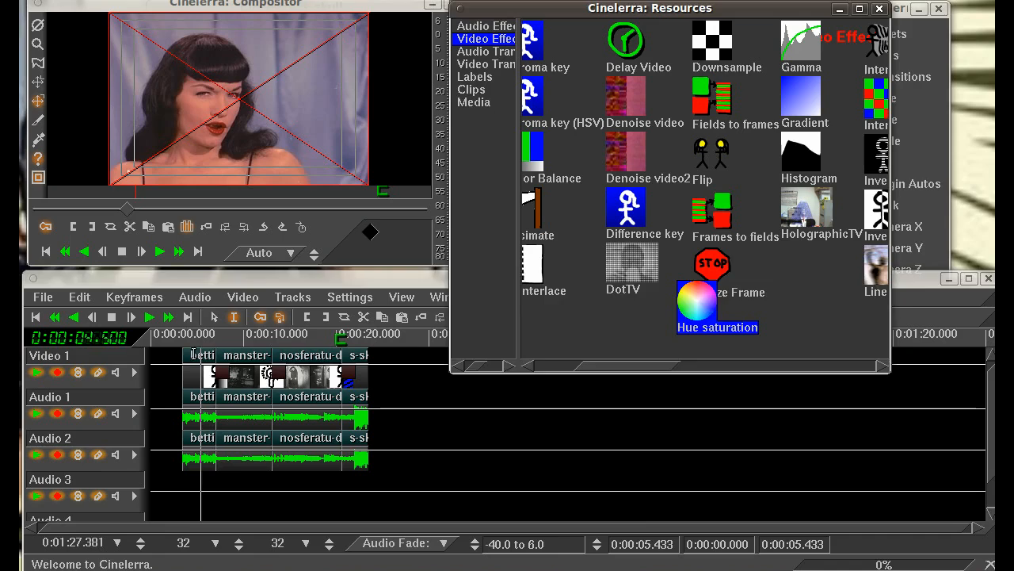
left_click(192, 346)
left_click(776, 268)
left_click_drag(693, 321, 205, 383)
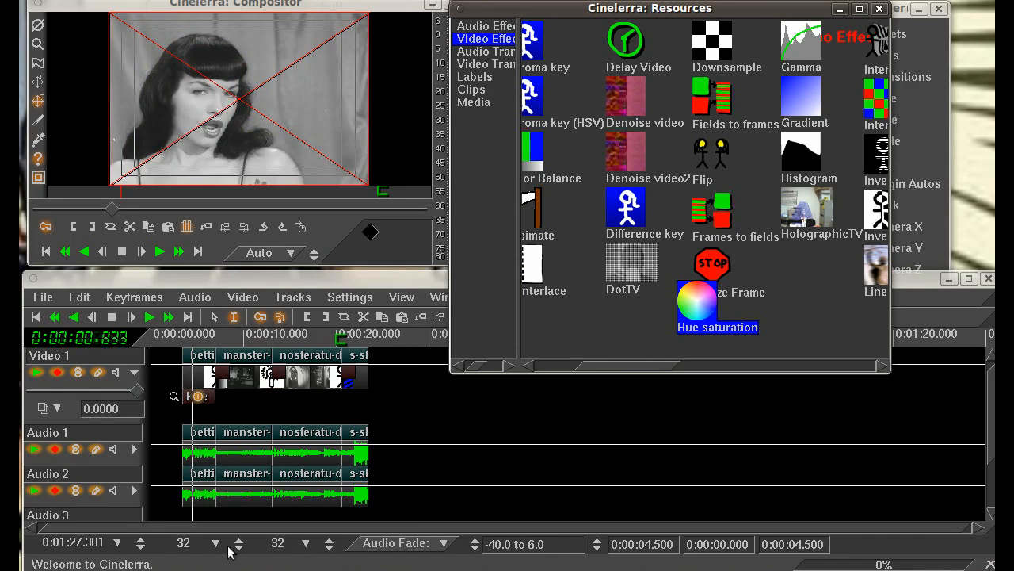
Step: Create a Hue saturation keyframe with strongly raised saturation at the start of the bettie-smile clip, 0:00:03.399
left_click(143, 545)
left_click(142, 546)
scroll(142, 547, "up", 5)
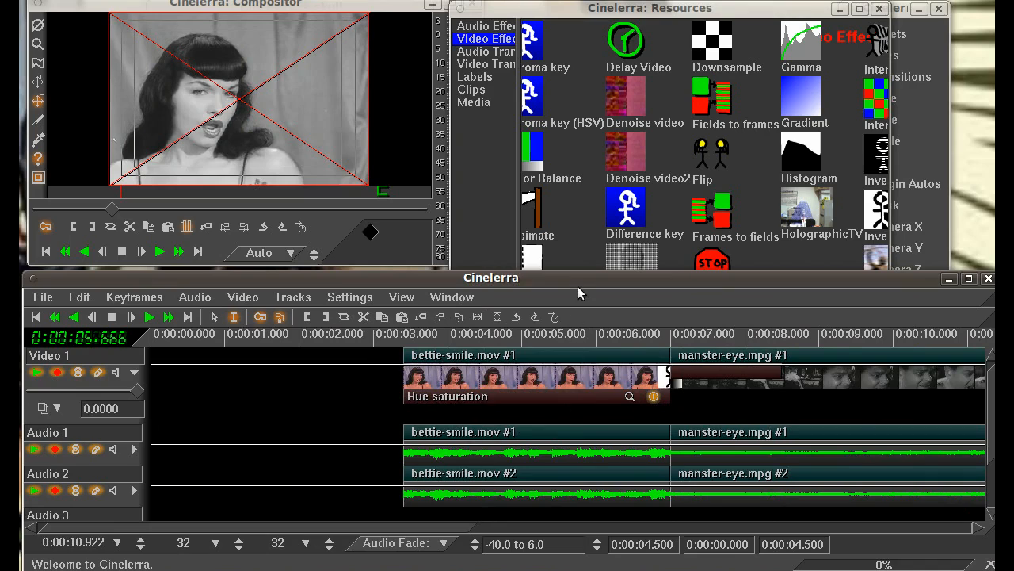
left_click(407, 394)
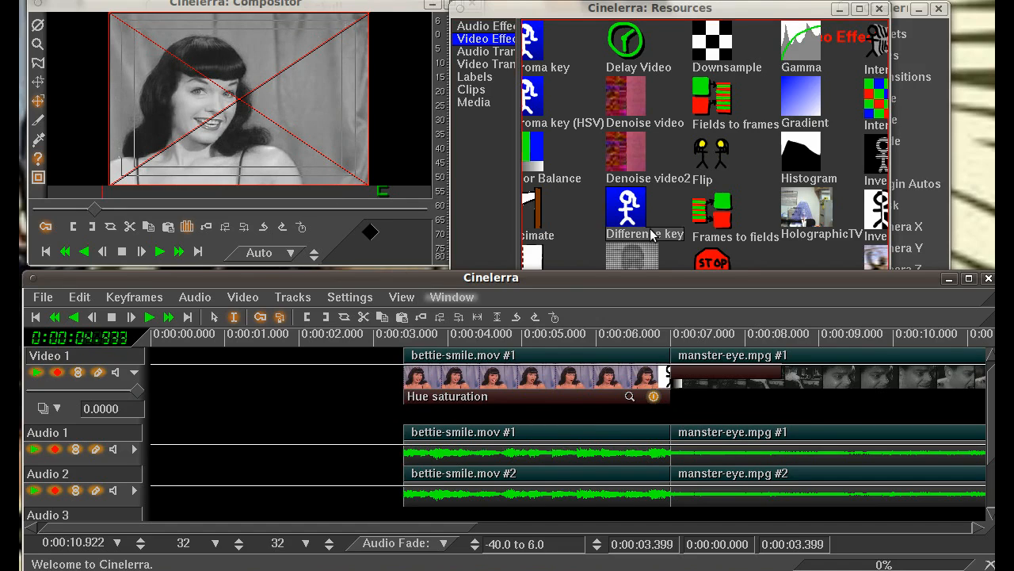
left_click(630, 396)
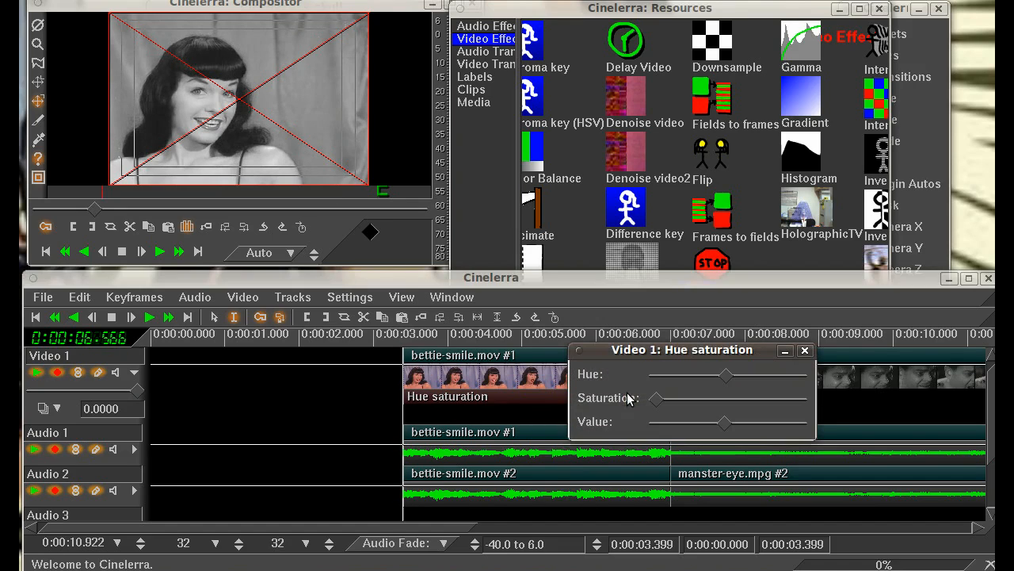
left_click_drag(685, 350, 605, 357)
left_click_drag(602, 399, 725, 414)
left_click(725, 358)
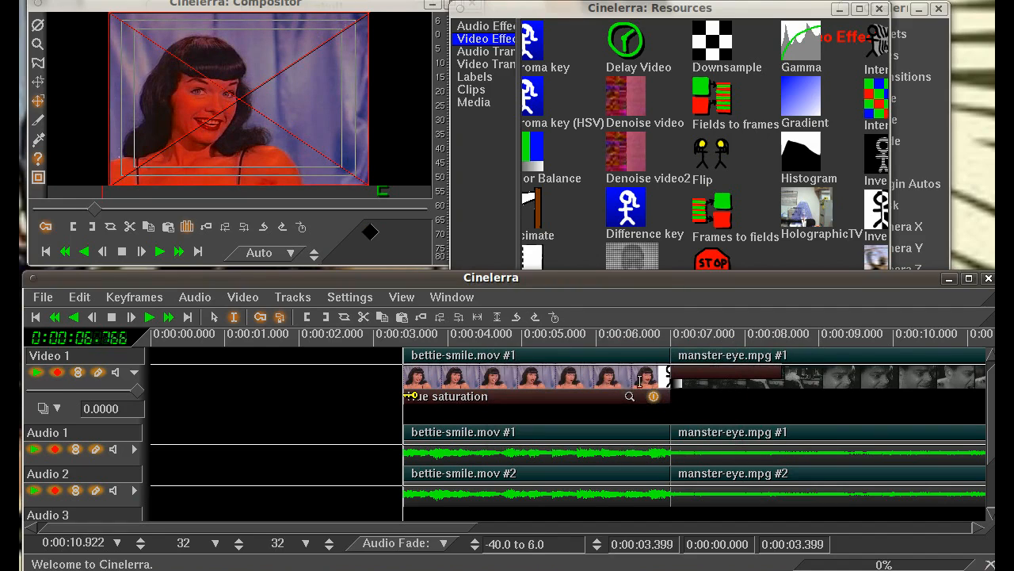
Step: Create a Hue saturation keyframe at 0:00:05.066 with the saturation lowered until the picture is black and white
left_click(528, 337)
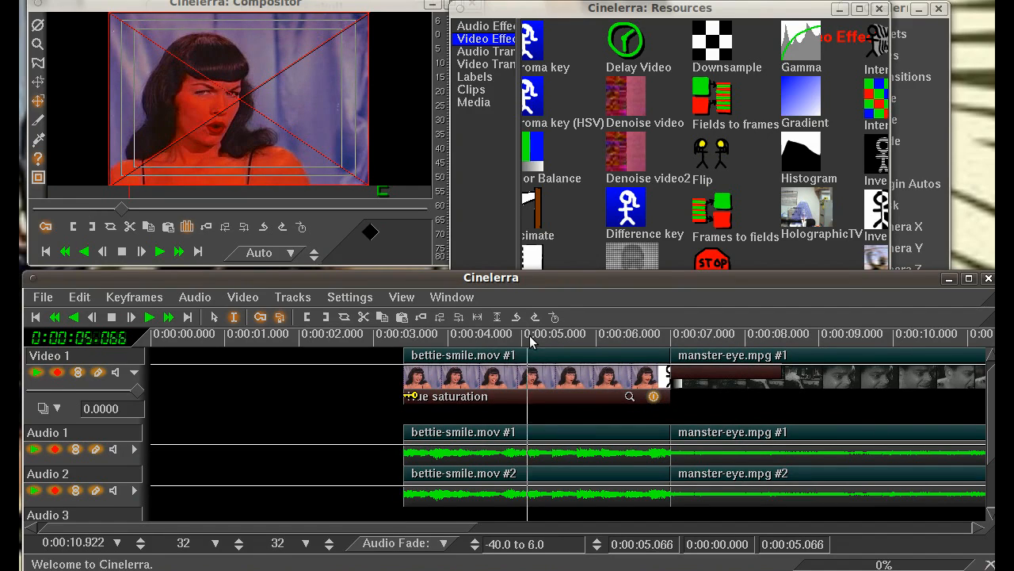
left_click(630, 395)
left_click_drag(784, 401, 622, 403)
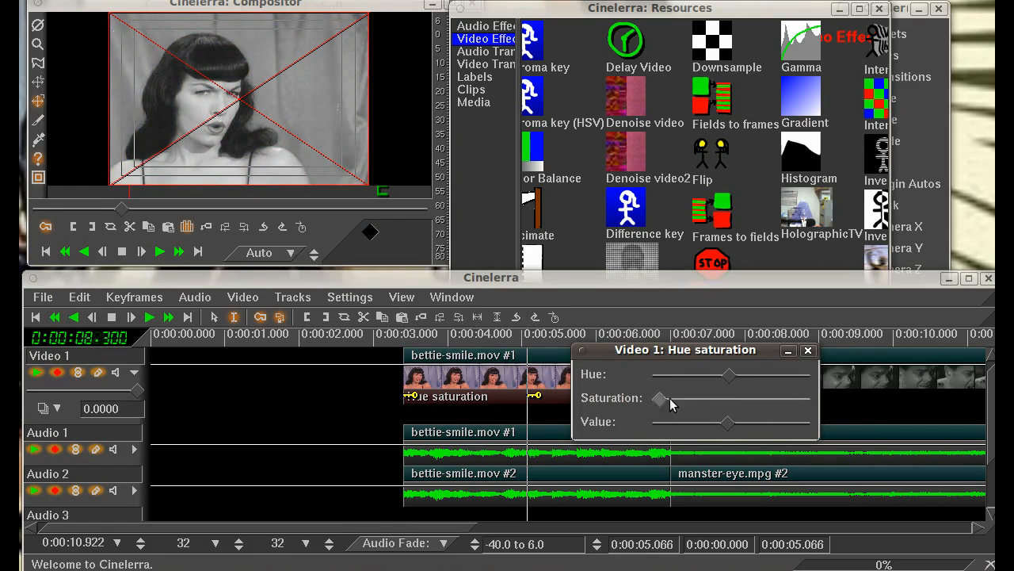
left_click(808, 351)
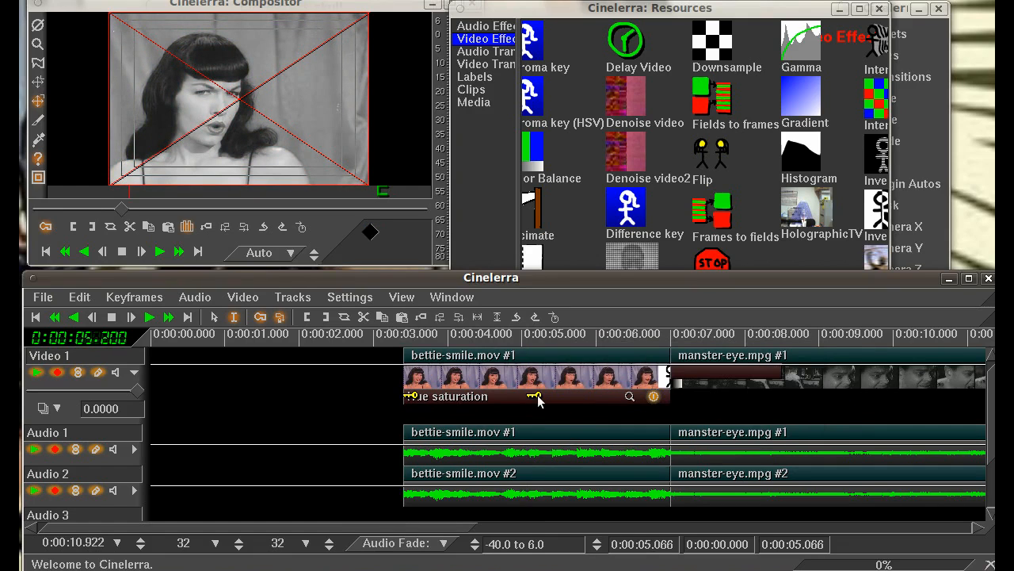
Step: Create a Hue saturation keyframe at 0:00:06.166 with the saturation raised to about the middle of its range
left_click(610, 347)
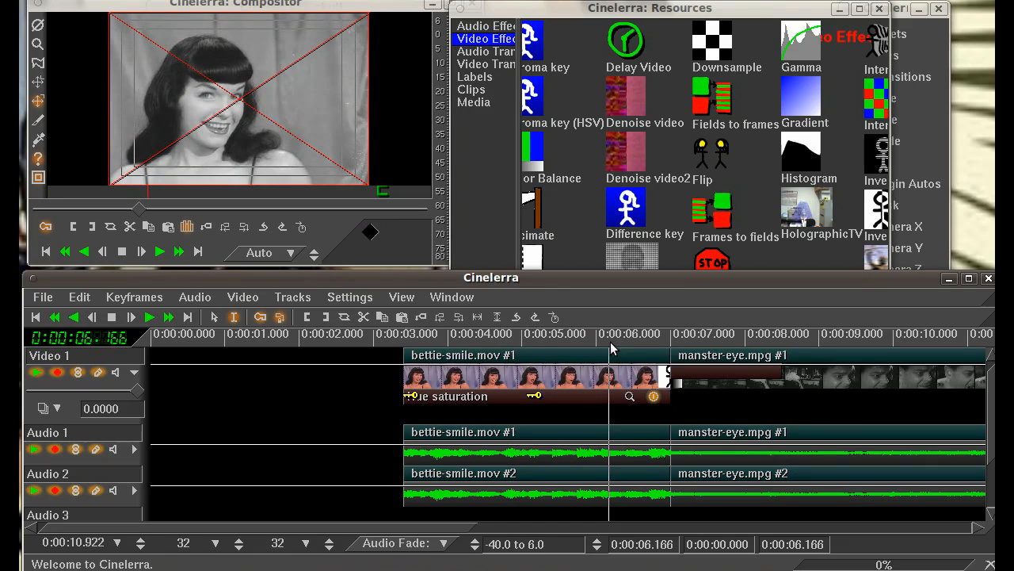
left_click(630, 397)
left_click_drag(657, 403, 723, 408)
left_click(813, 355)
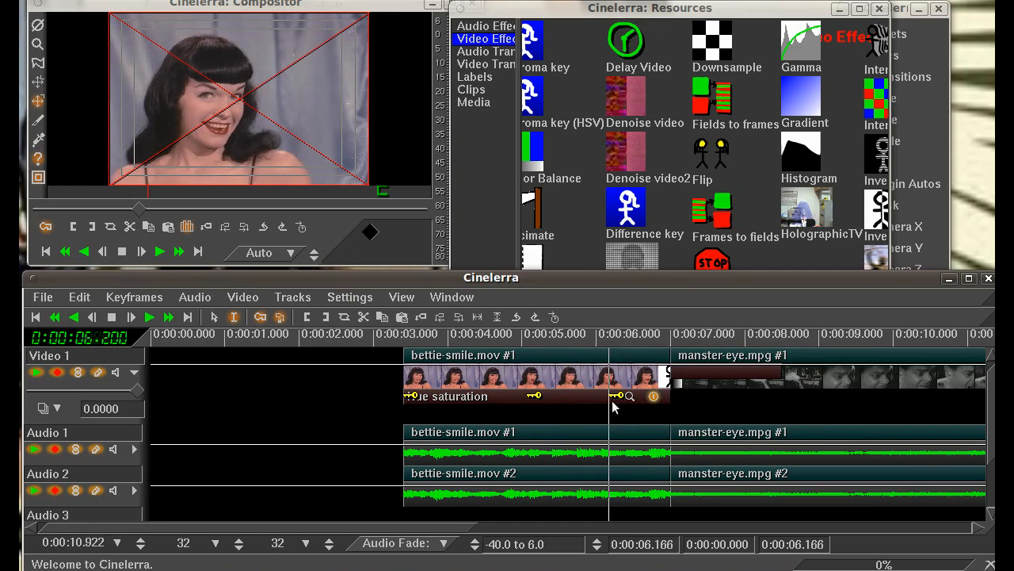
Step: Move the third Hue saturation keyframe earlier to 0:00:05.933 and play the timeline from the start of the bettie-smile clip
mouse_move(618, 399)
left_mouse_down()
mouse_move(564, 400)
mouse_move(605, 406)
mouse_move(600, 398)
left_mouse_up()
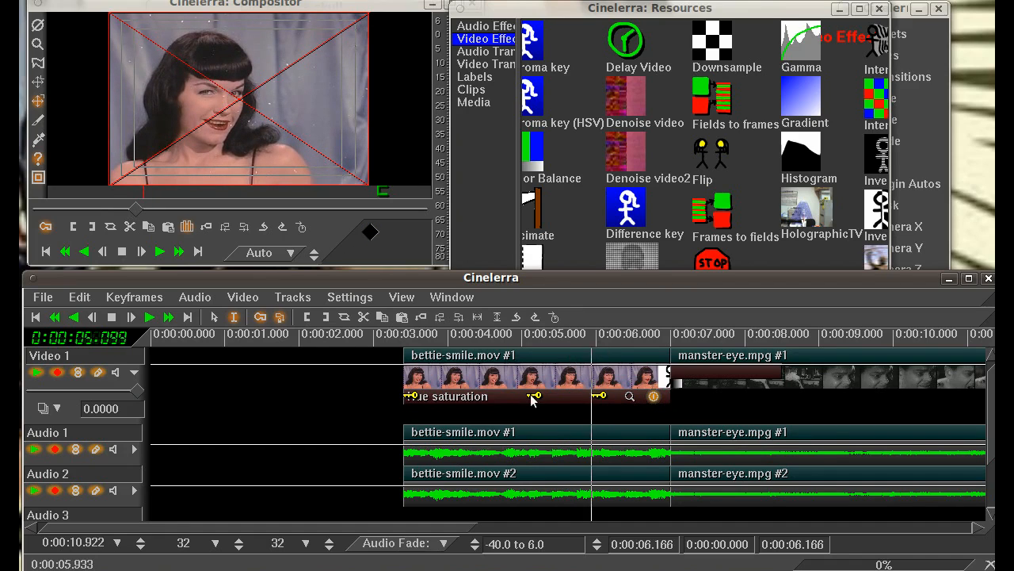
left_click(414, 342)
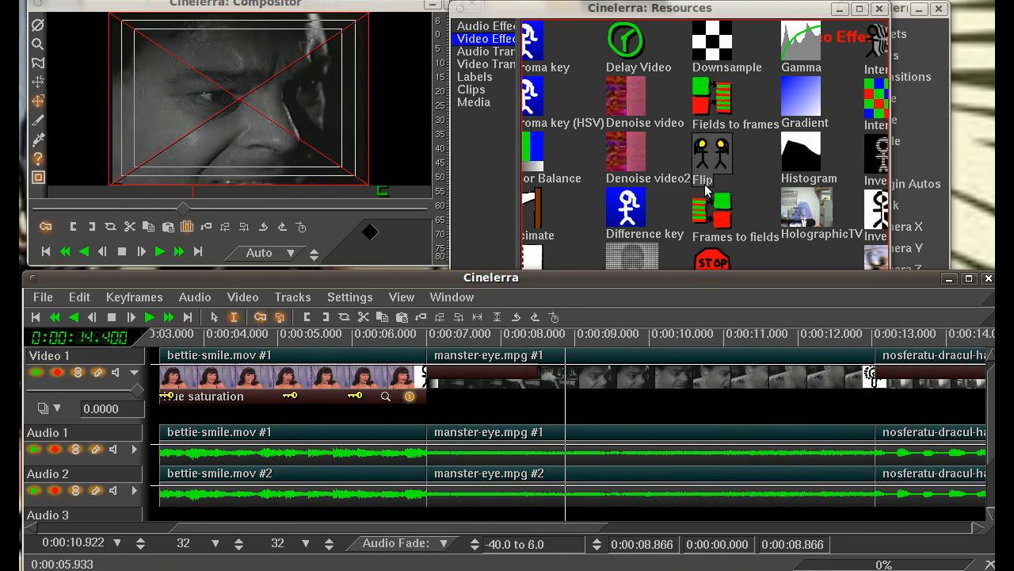
Step: Apply the AgingTV video effect to the manster-eye.mpg clip
left_click(765, 166)
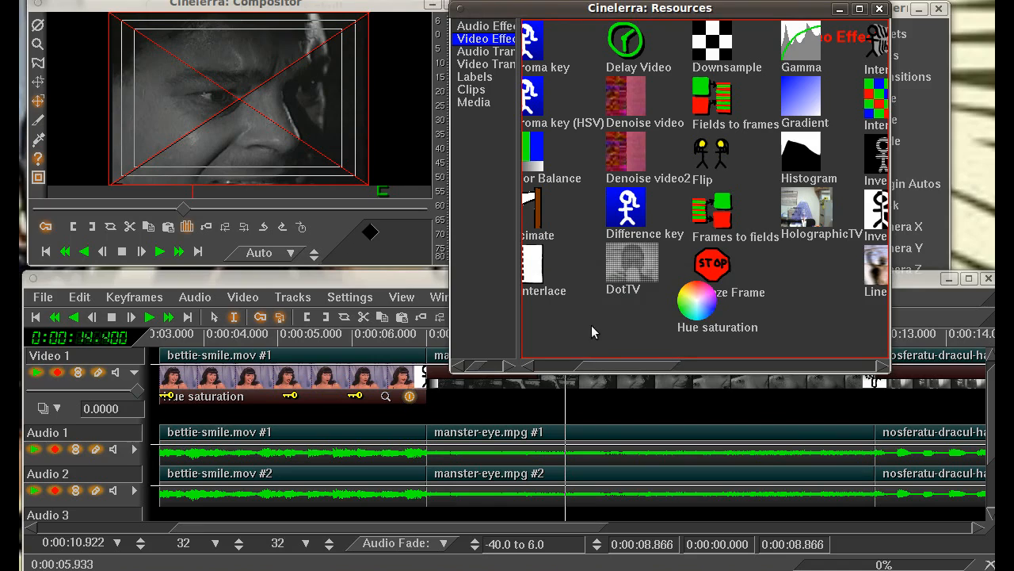
left_click_drag(604, 366, 495, 366)
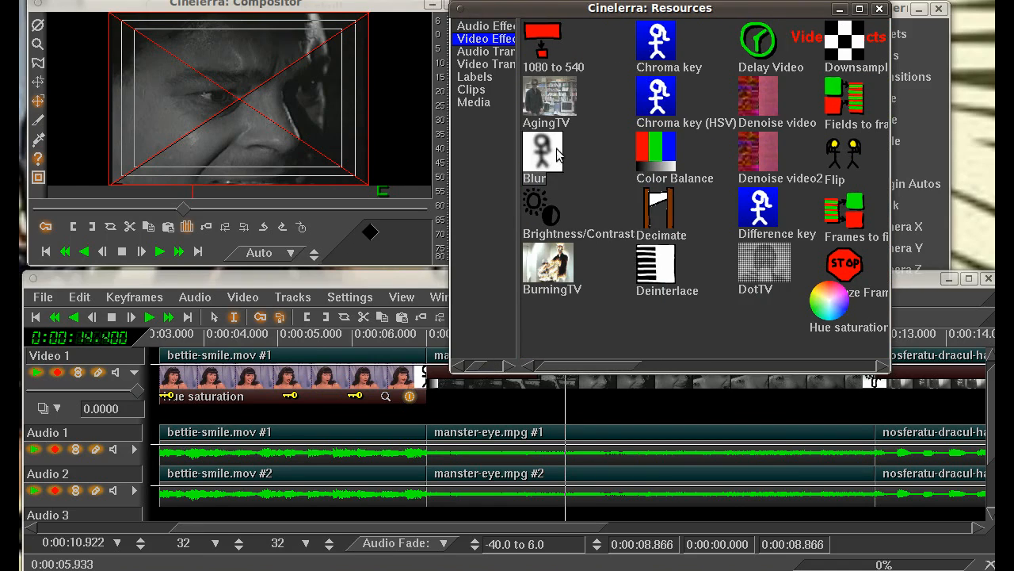
left_click_drag(564, 93, 501, 387)
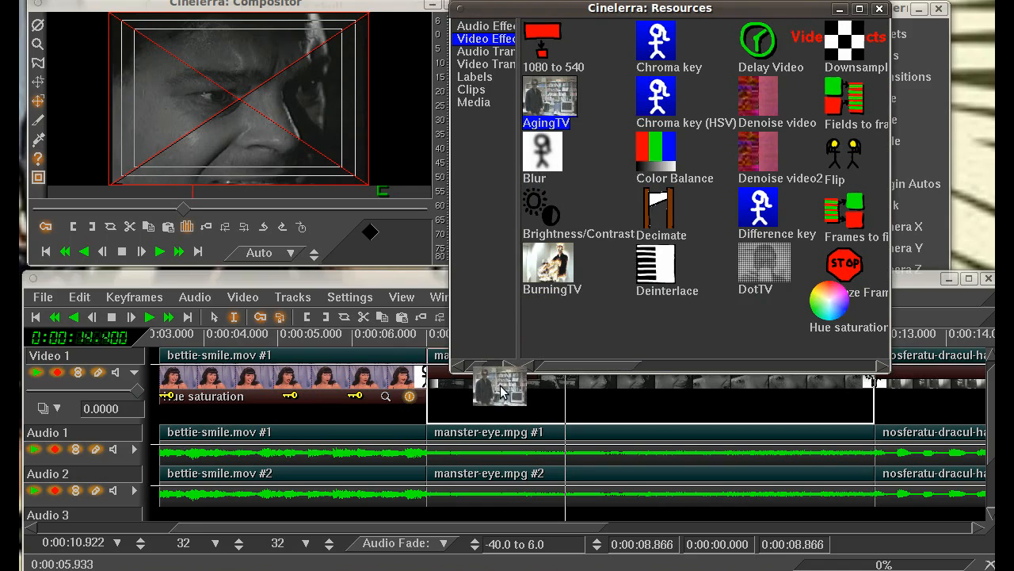
Step: Play the manster-eye clip to preview the AgingTV effect, and check the effect's settings window
left_click(444, 349)
key("space")
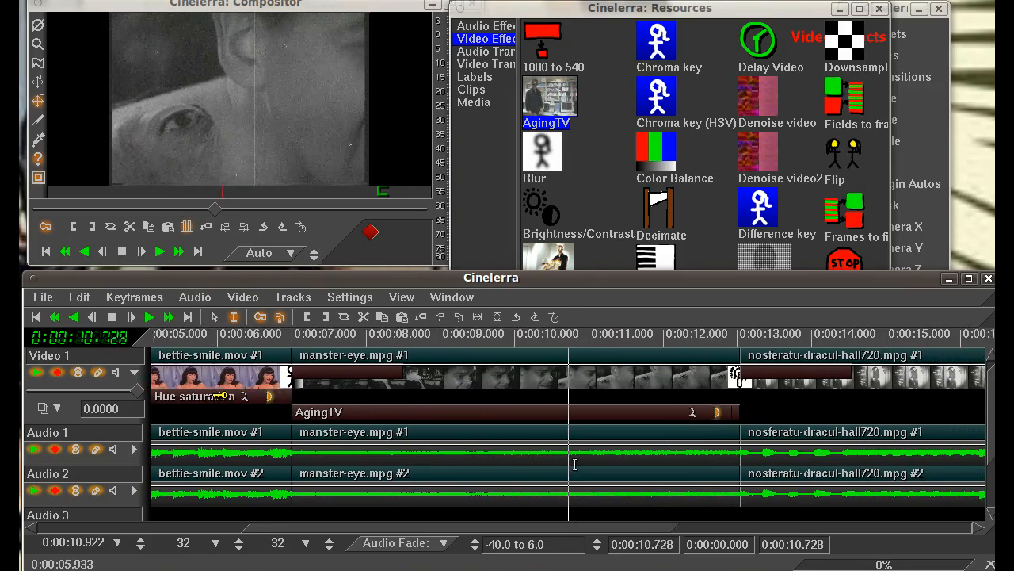
key("space")
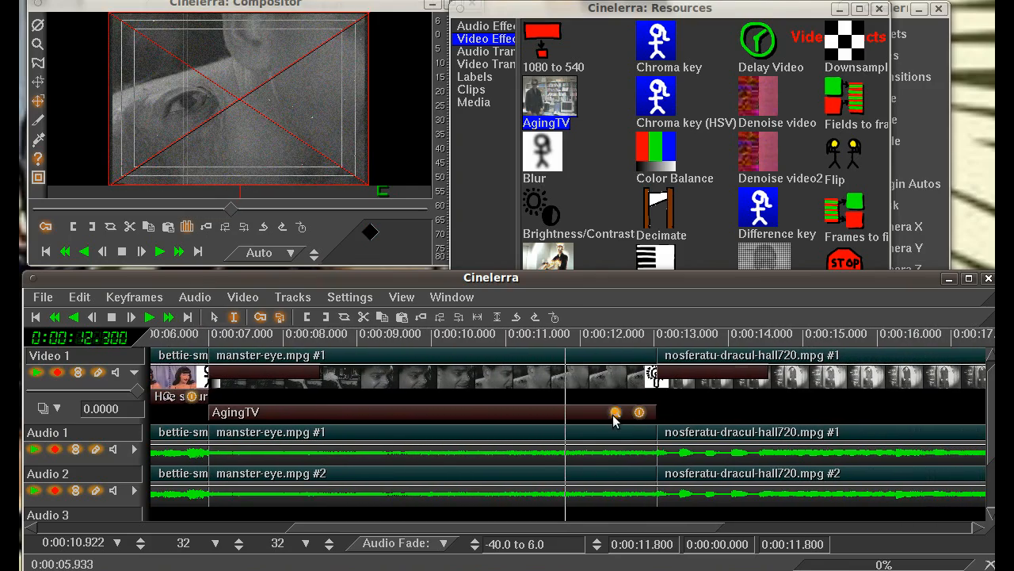
left_click(615, 413)
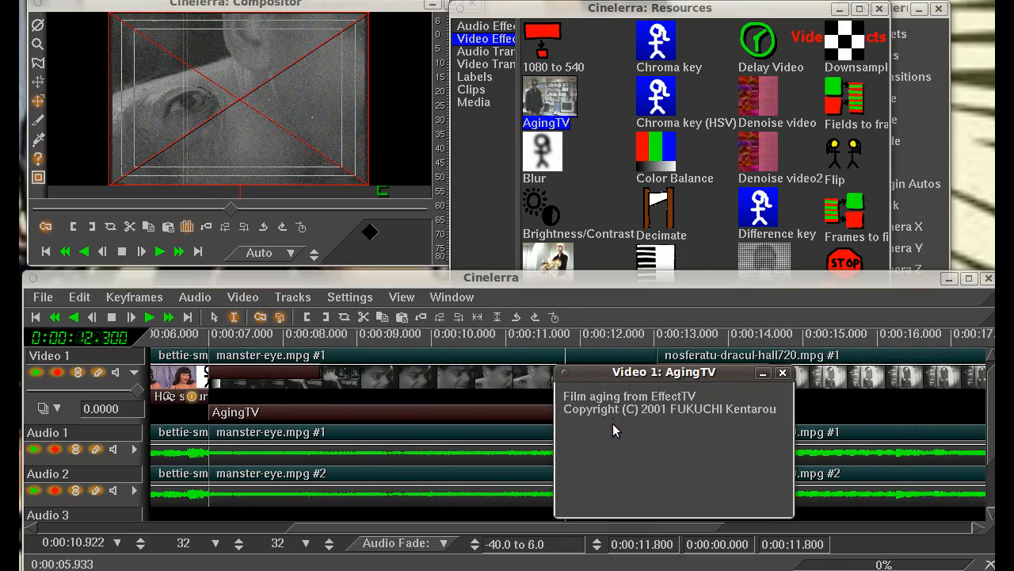
left_click(783, 372)
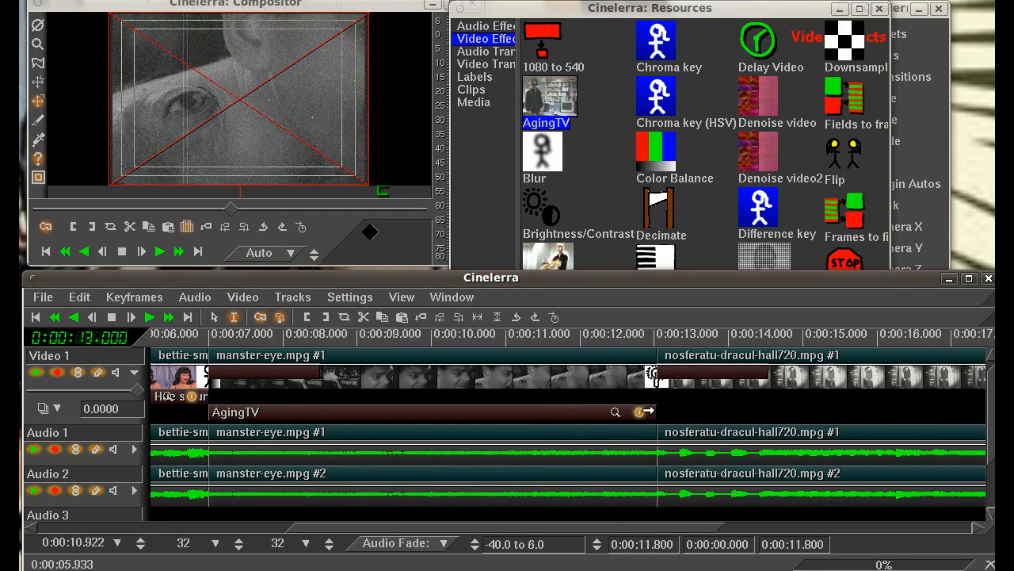
Step: Shorten the AgingTV effect to end at 0:00:10.933, and stretch it back out to end at 0:00:13.000
left_click_drag(648, 411, 506, 416)
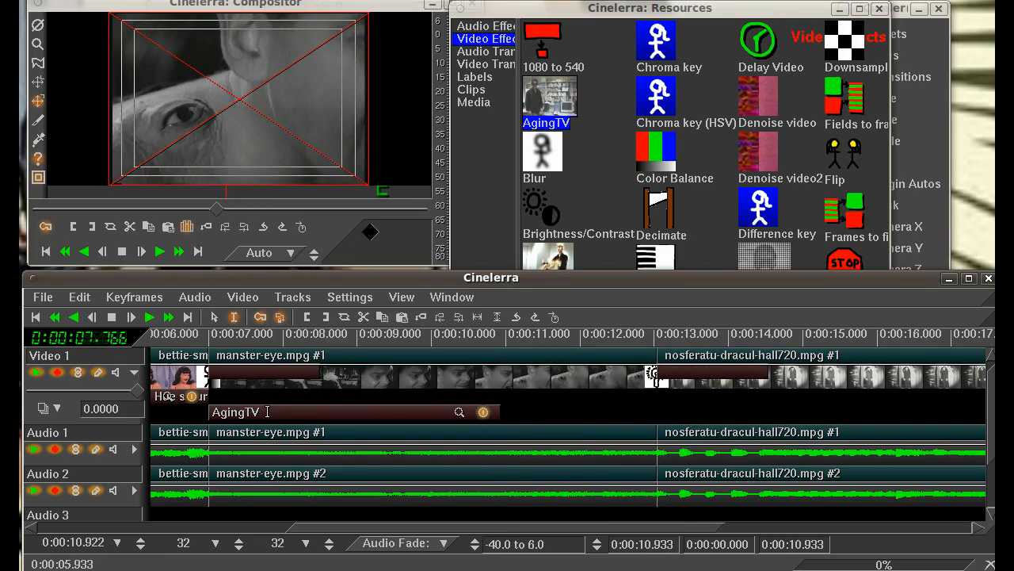
left_click_drag(489, 410, 656, 412)
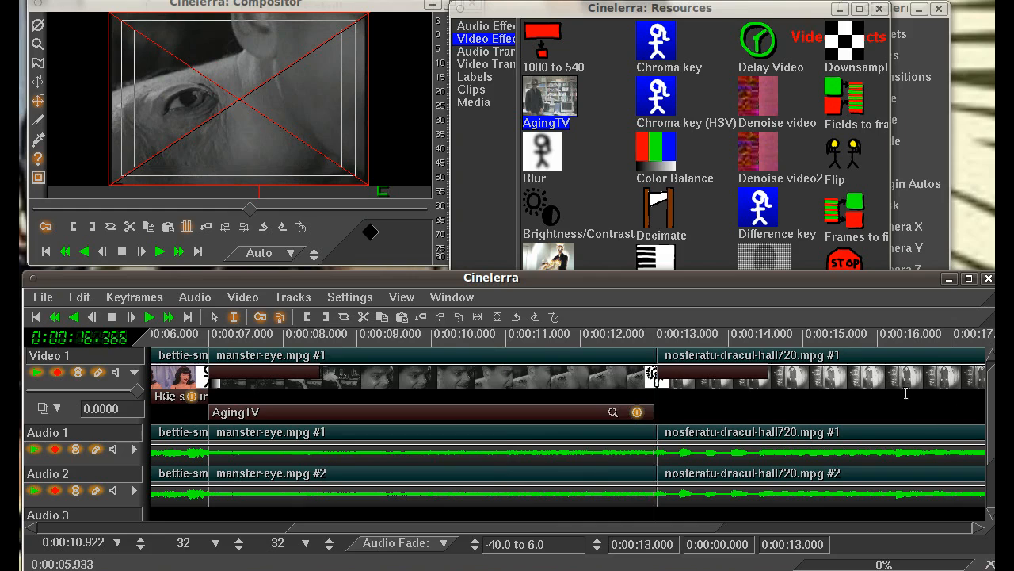
Step: Apply the Reverse video effect to the nosferatu-dracul-hall720.mpg clip
left_click_drag(452, 530, 707, 529)
left_click(706, 162)
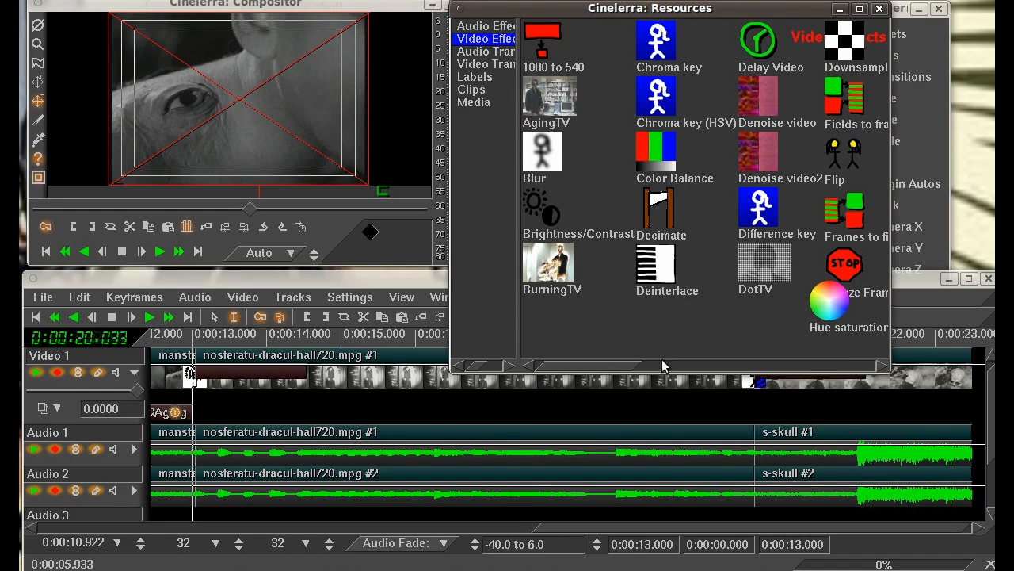
left_click_drag(577, 366, 738, 368)
left_click_drag(688, 153, 396, 366)
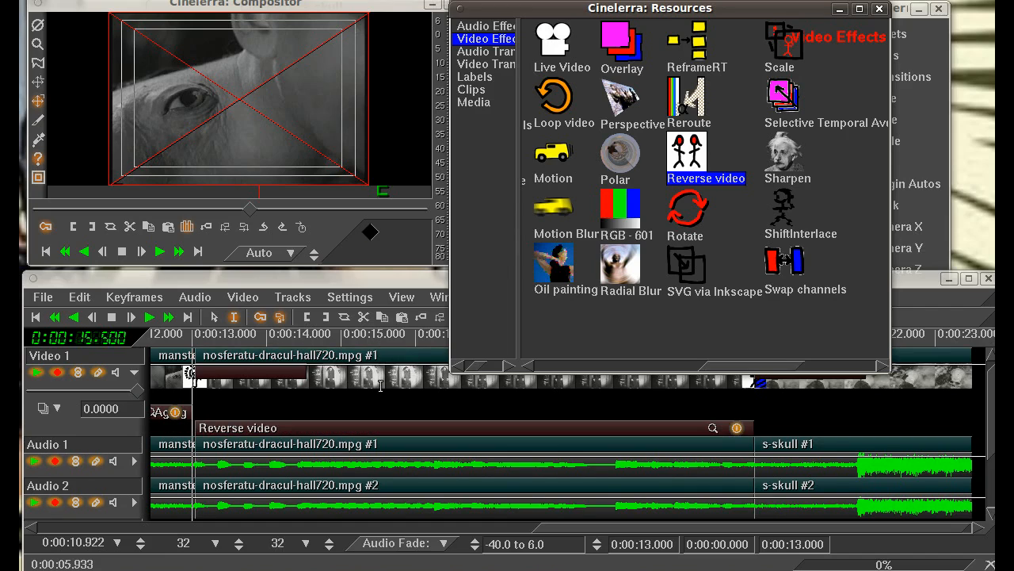
Step: Check the Reverse video effect's settings window, and play the nosferatu-dracul clip from 0:00:15.733 to preview the effect
left_click(712, 426)
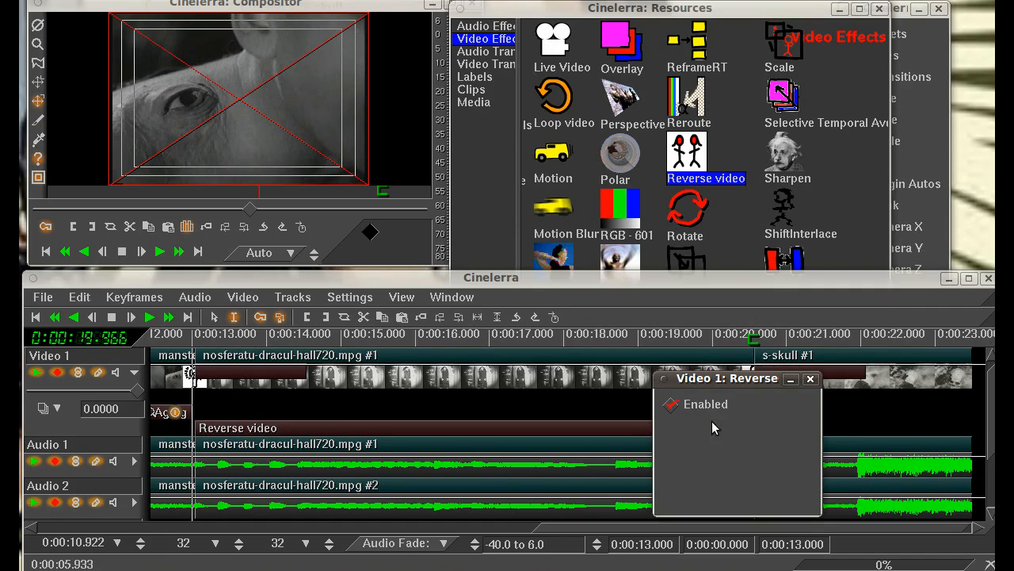
left_click(811, 379)
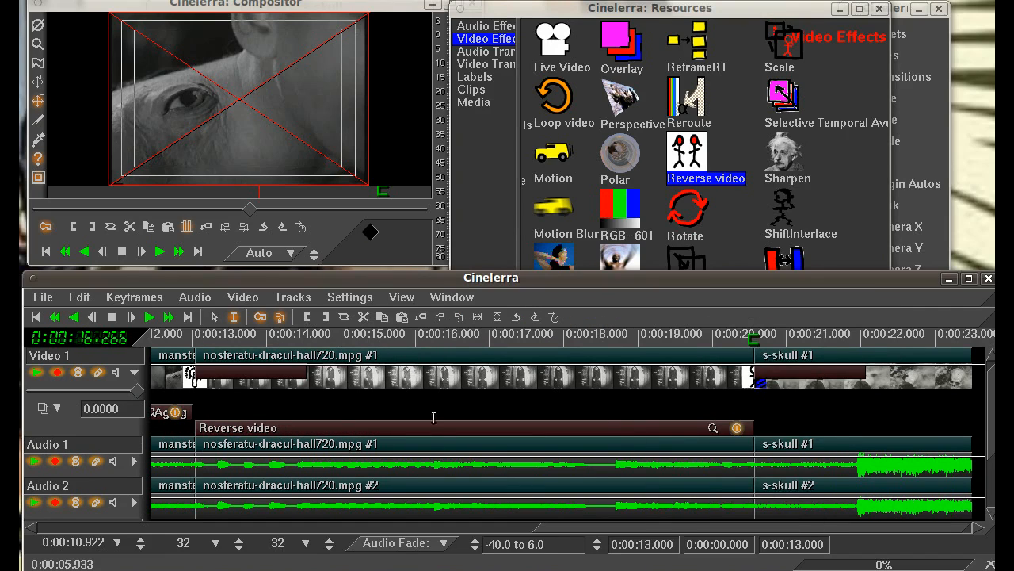
left_click(395, 350)
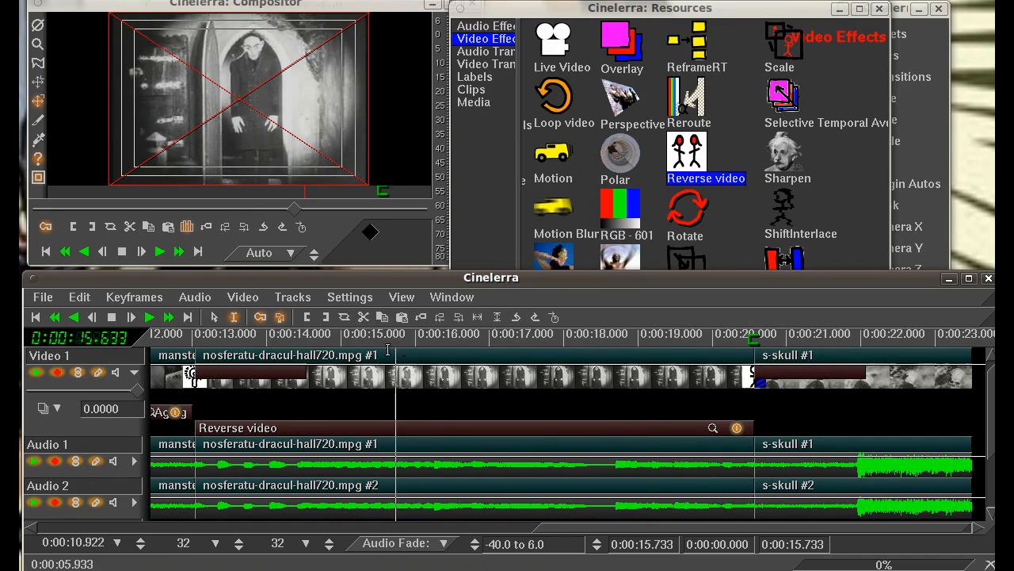
key("space")
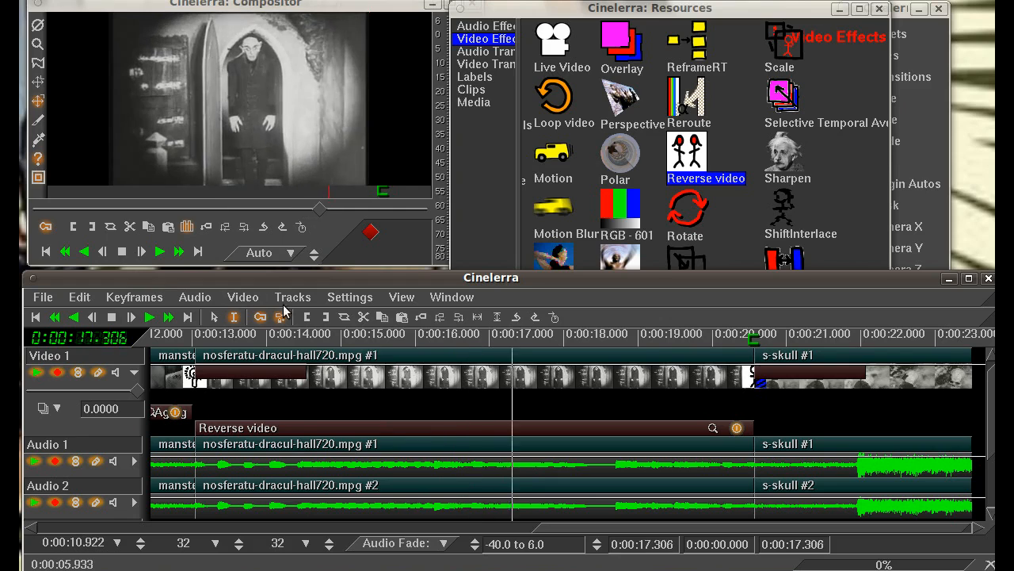
key("space")
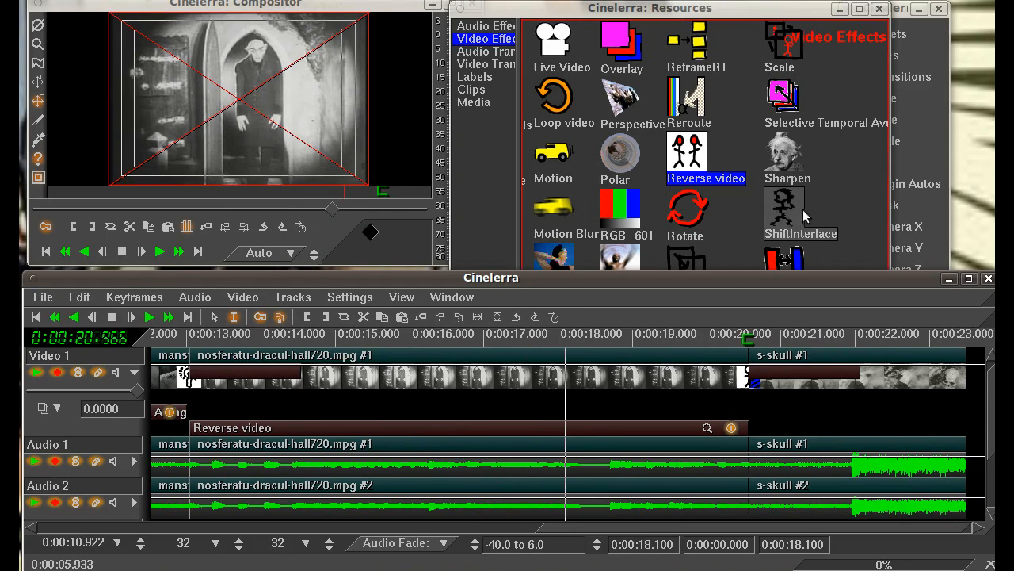
Step: Apply the Oil painting video effect to the s-skull clip, and play part of the clip to preview it
left_click(841, 179)
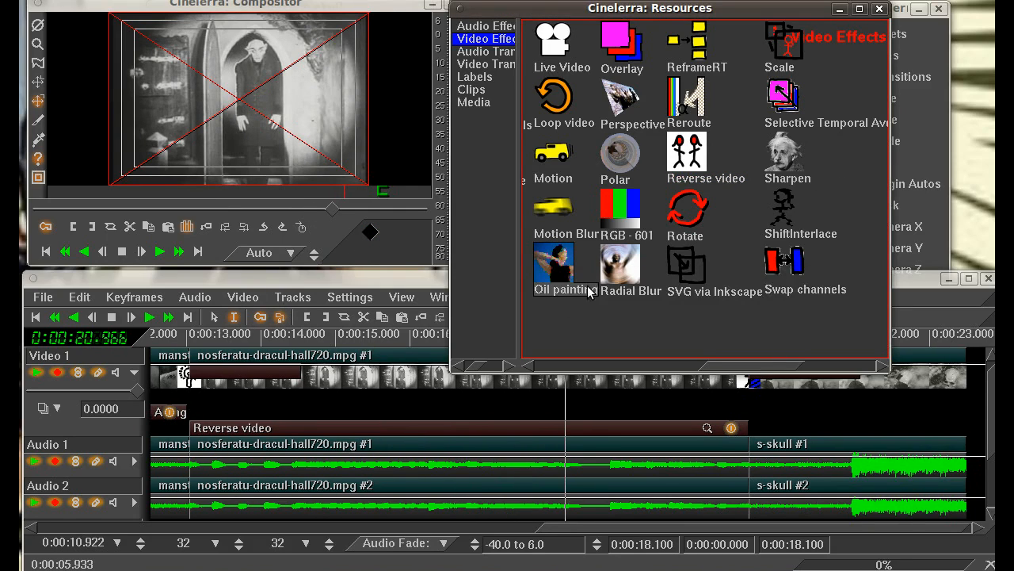
mouse_move(589, 290)
left_mouse_down()
mouse_move(741, 372)
mouse_move(832, 405)
mouse_move(923, 366)
left_mouse_up()
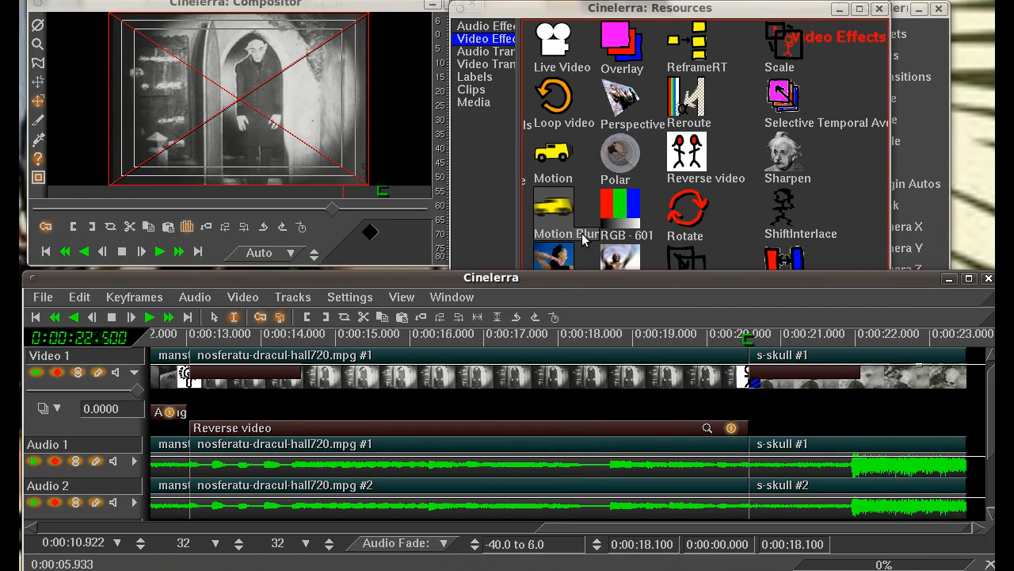
left_click(583, 239)
mouse_move(565, 270)
left_mouse_down()
mouse_move(808, 285)
mouse_move(899, 355)
mouse_move(966, 377)
mouse_move(951, 384)
left_mouse_up()
left_click(847, 413)
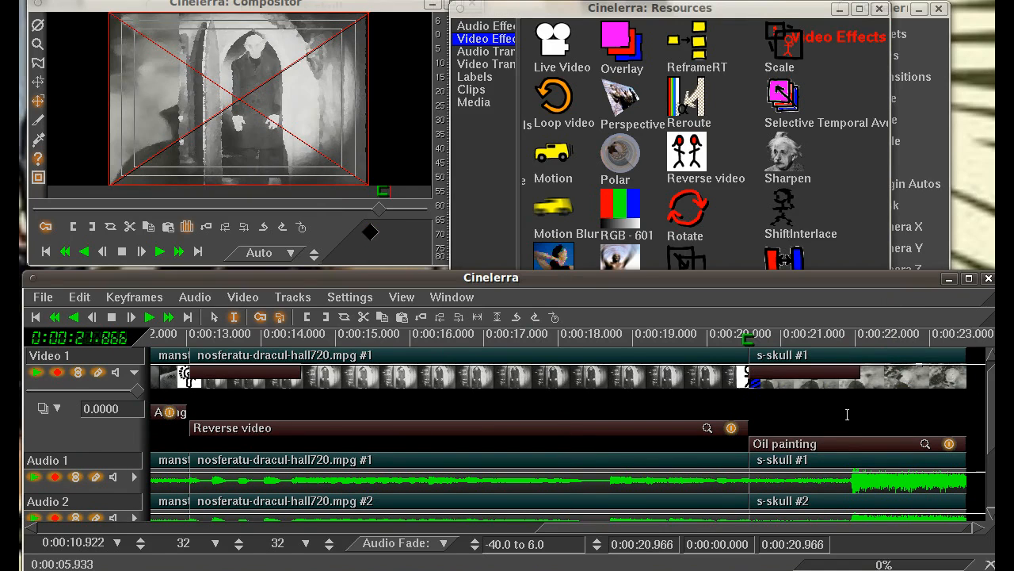
left_click(861, 349)
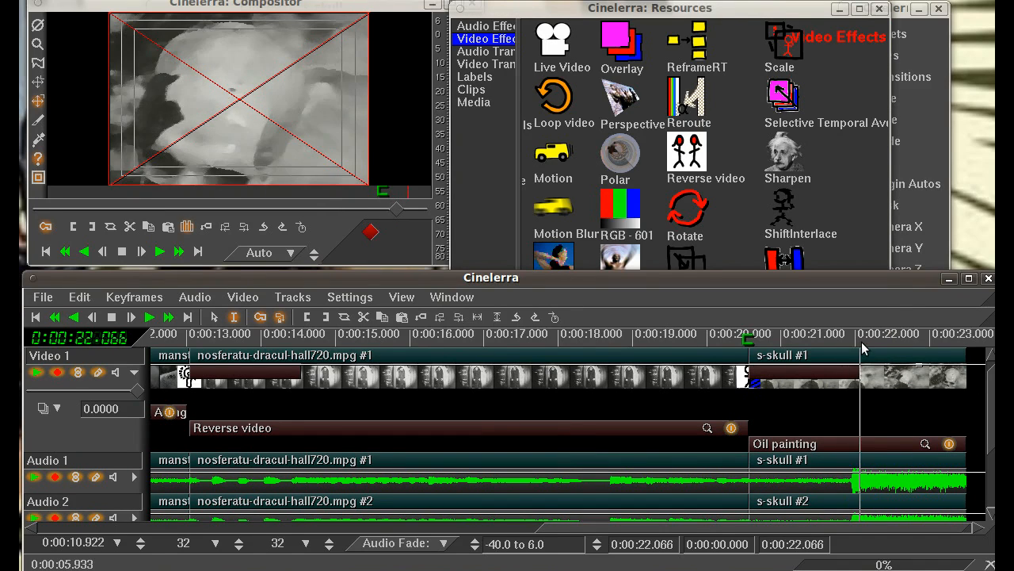
key("space")
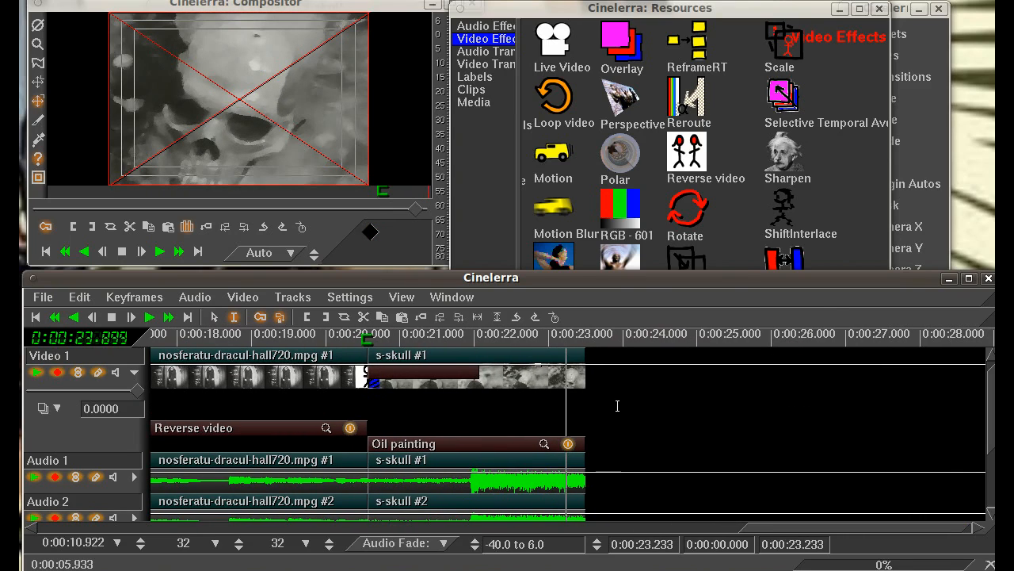
Step: Open the file loading dialog, switch to the folder /media/MUSIC400/gp-klown, and set the file filter to *
left_click_drag(785, 527, 461, 506)
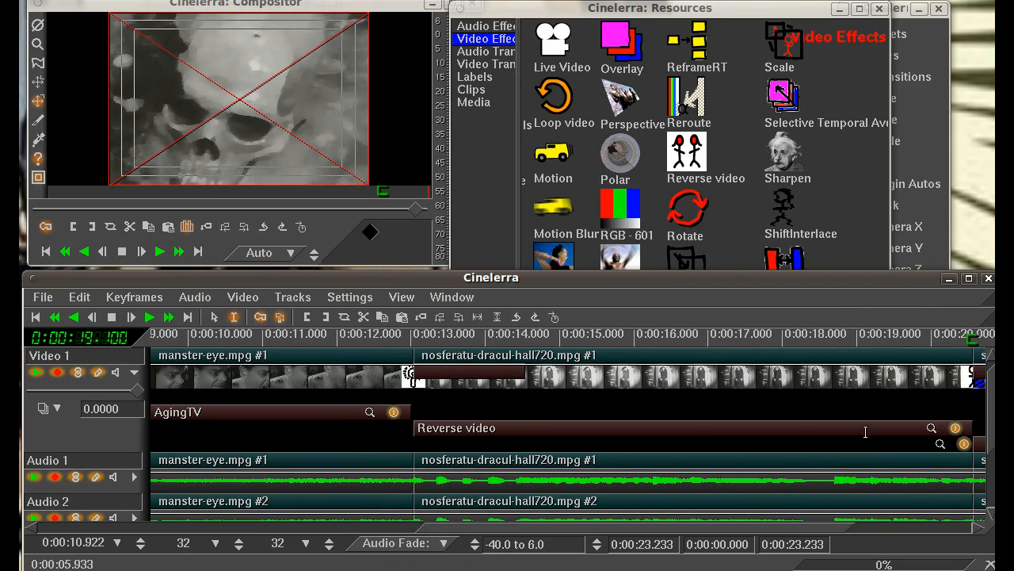
left_click(477, 317)
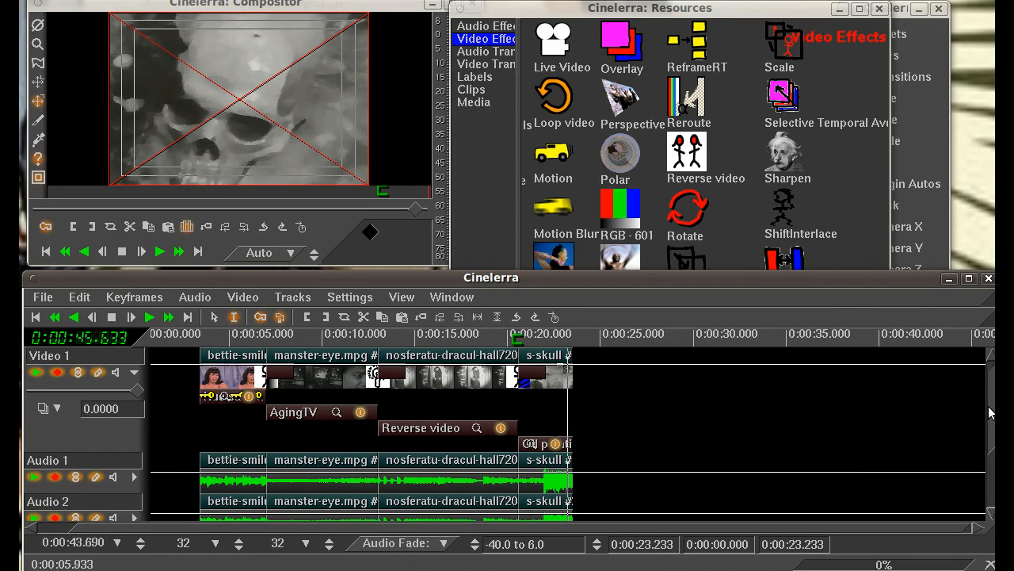
scroll(980, 496, "down", 2)
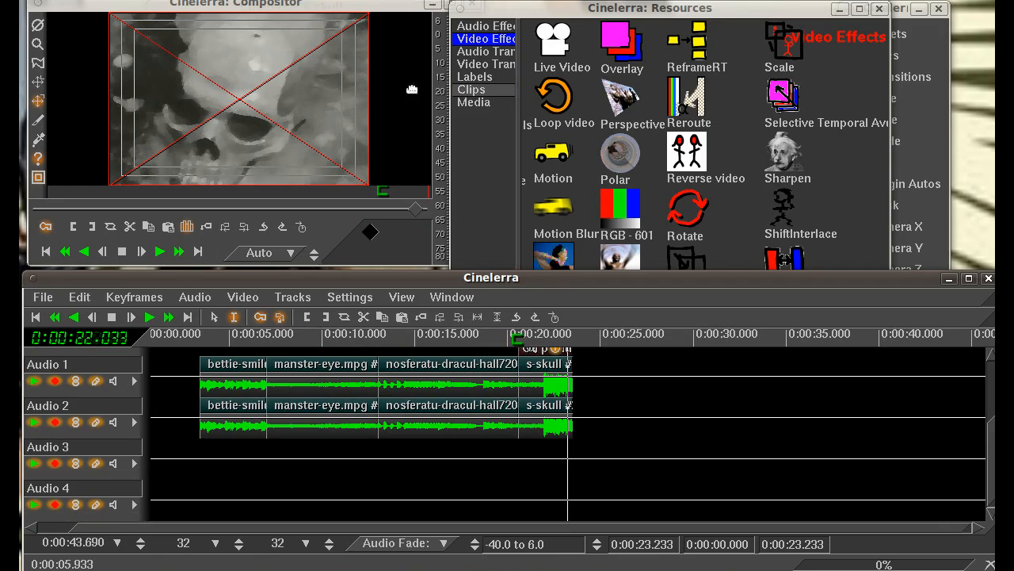
left_click(453, 158)
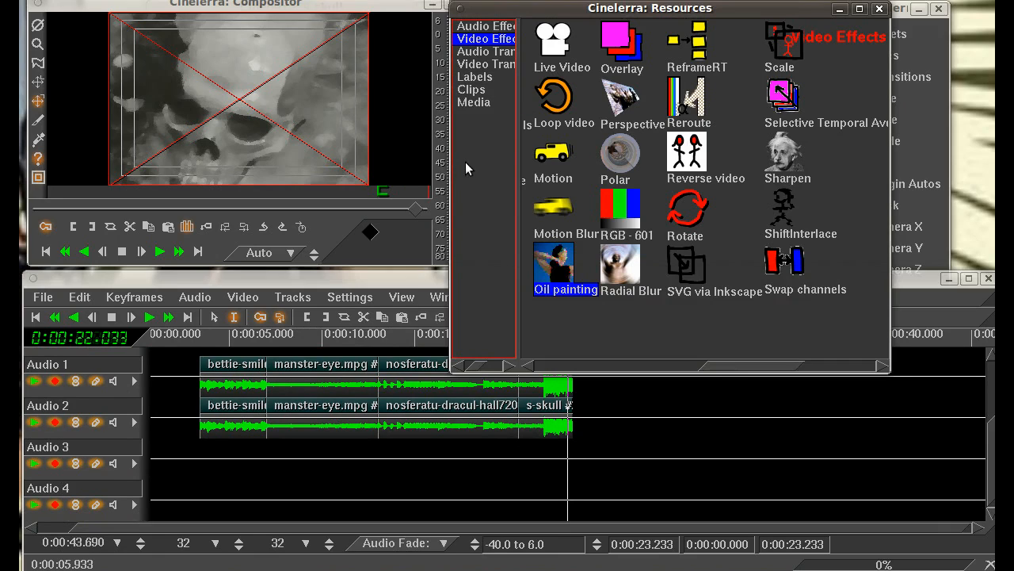
left_click(41, 298)
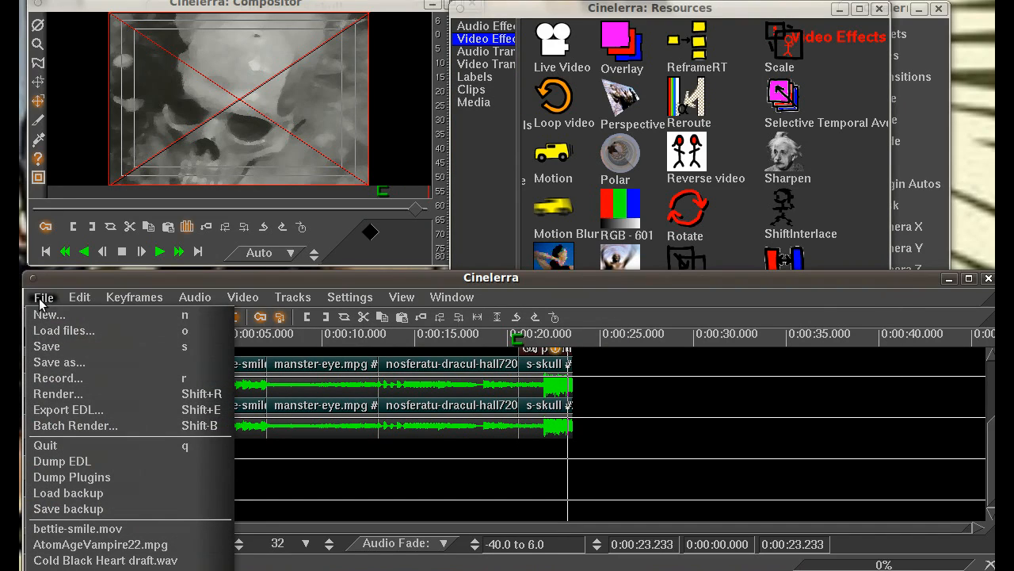
left_click(47, 328)
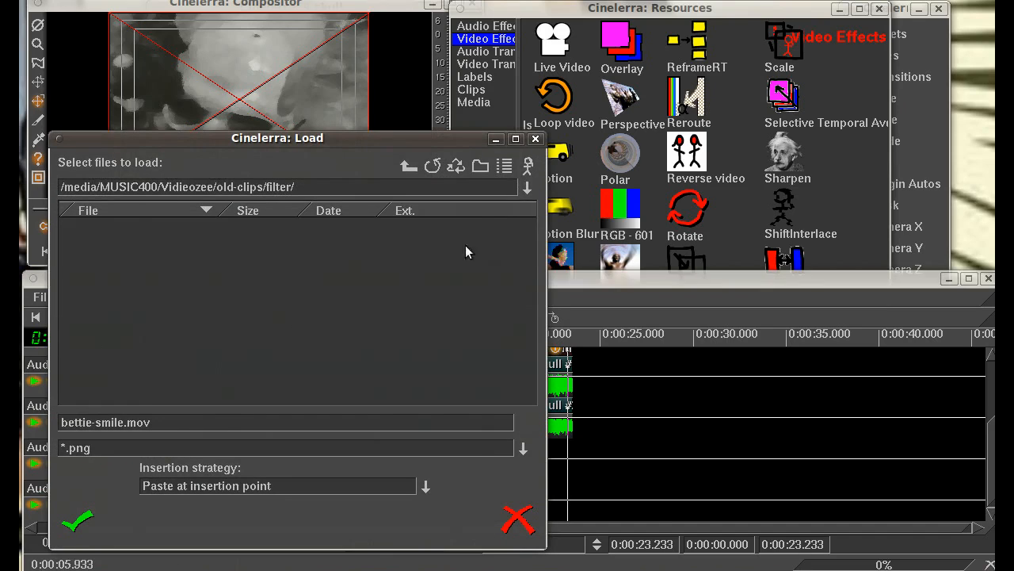
left_click(526, 191)
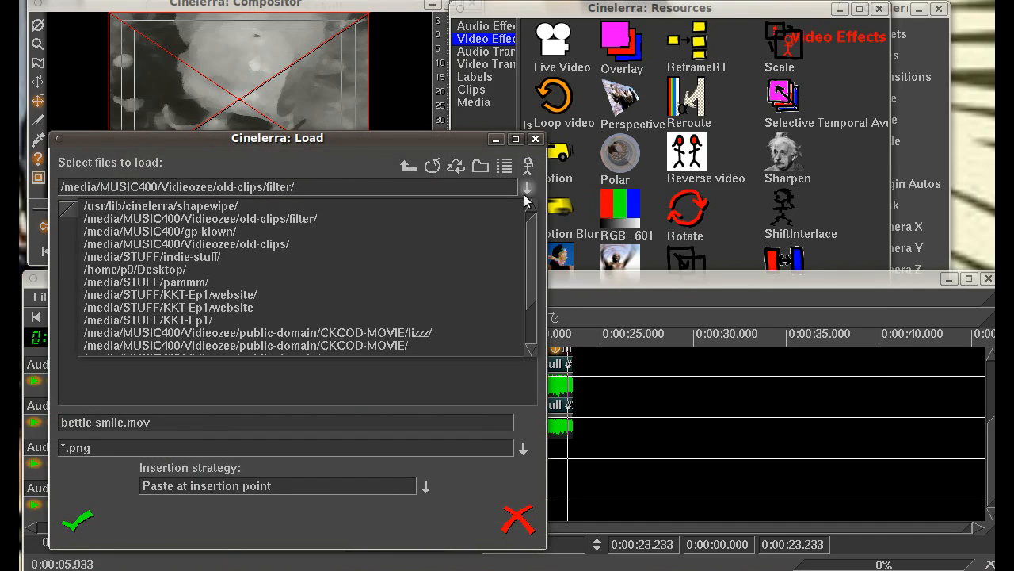
left_click(475, 231)
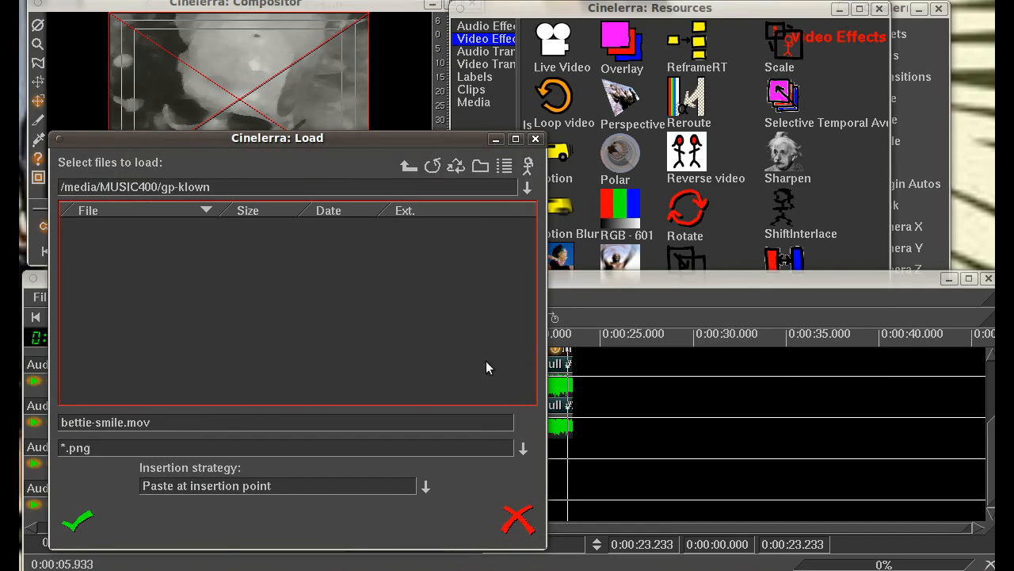
left_click(523, 448)
left_click(443, 466)
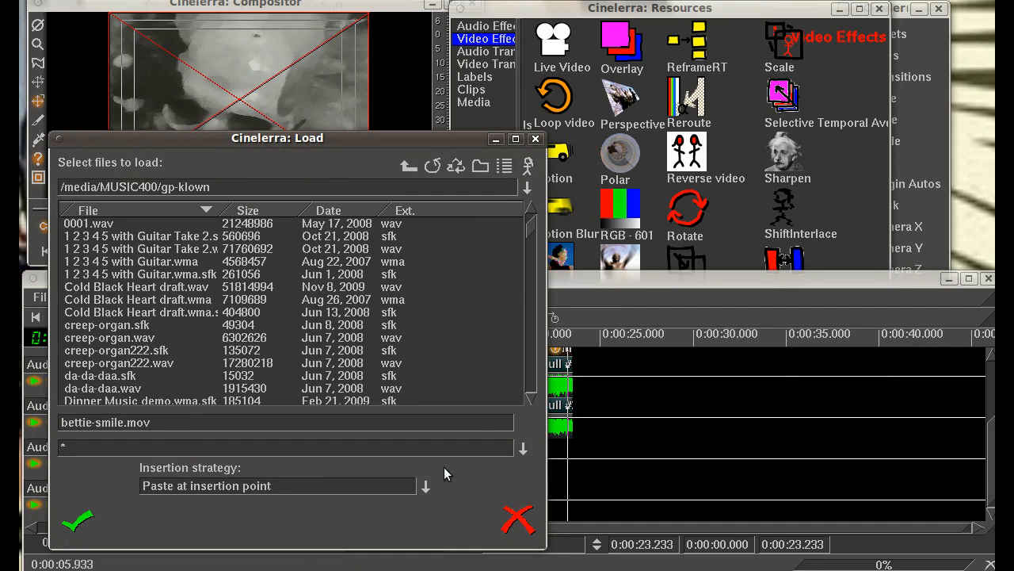
Step: Load Cold Black Heart draft.wav with the insertion strategy "Create new resources only"
left_click(138, 292)
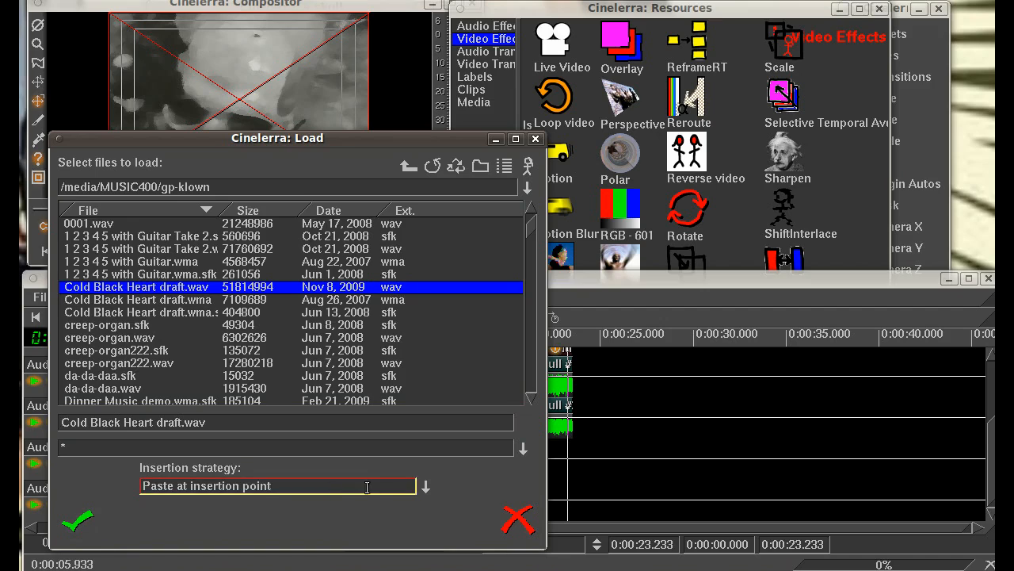
left_click(424, 485)
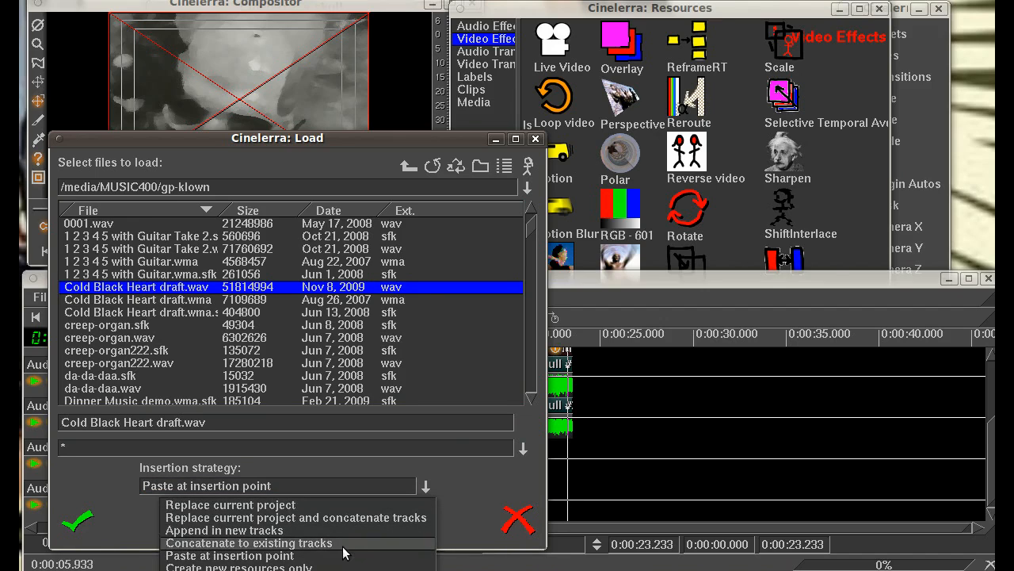
left_click(230, 566)
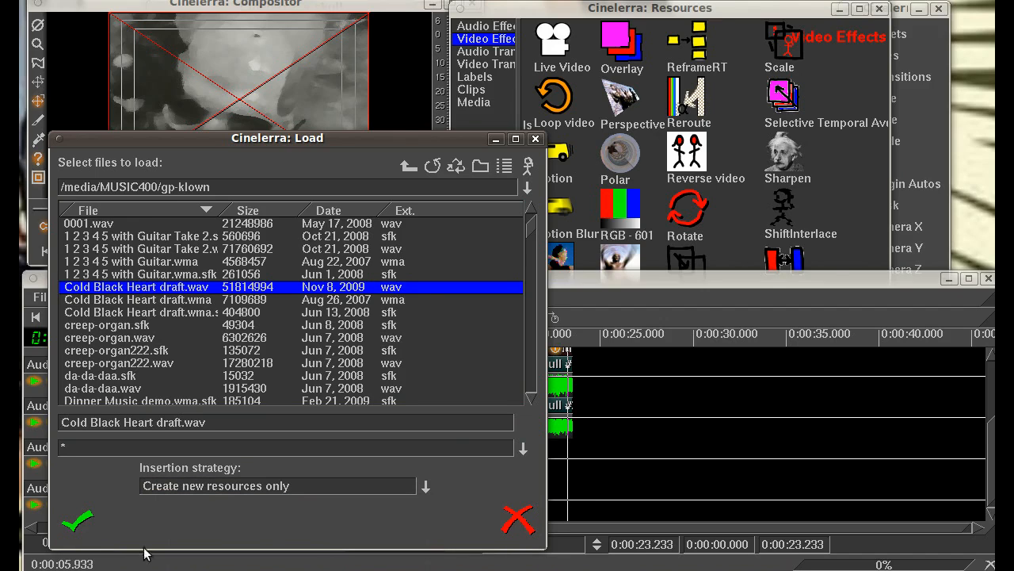
left_click(89, 529)
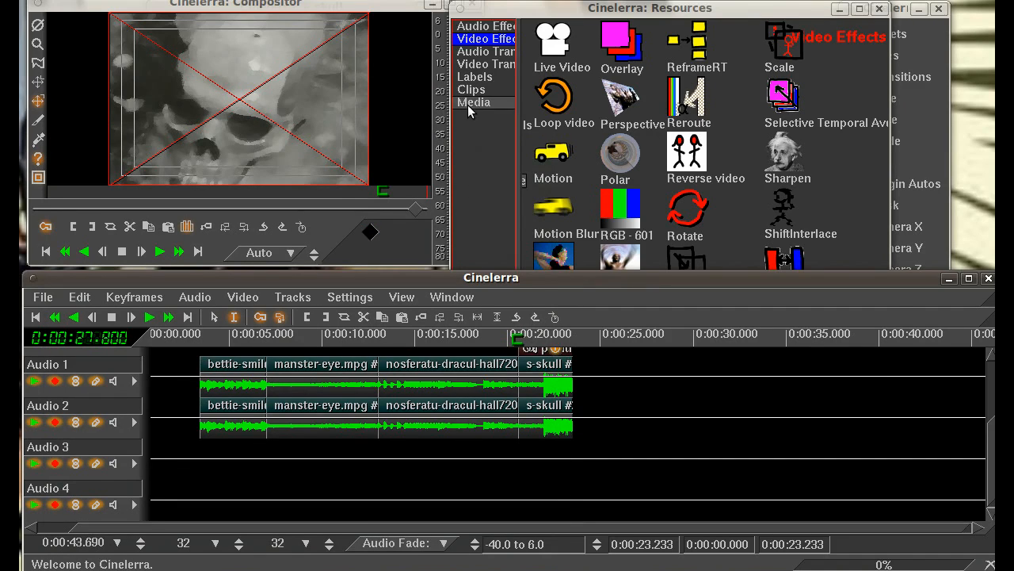
Step: Place Cold Black Heart draft.wav from the Media resources at the start of the Audio 3 and Audio 4 tracks
left_click(471, 104)
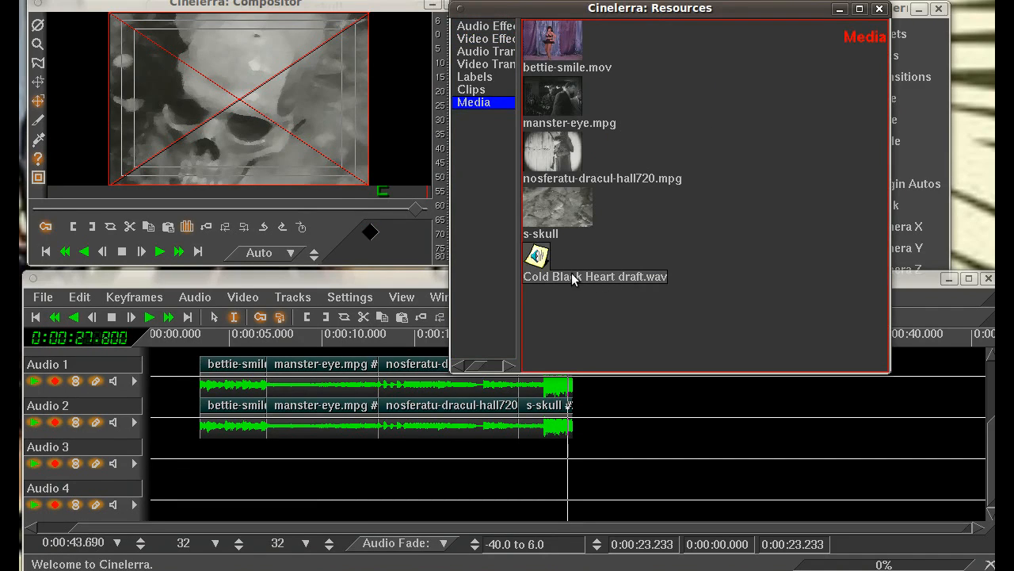
left_click_drag(583, 11, 631, 0)
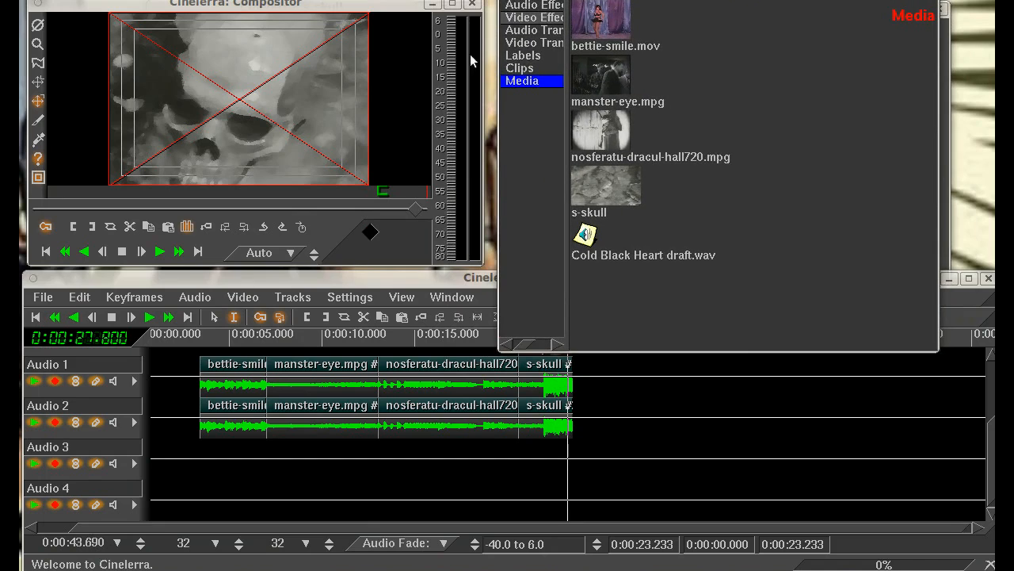
left_click_drag(307, 14, 313, 71)
left_click(324, 11)
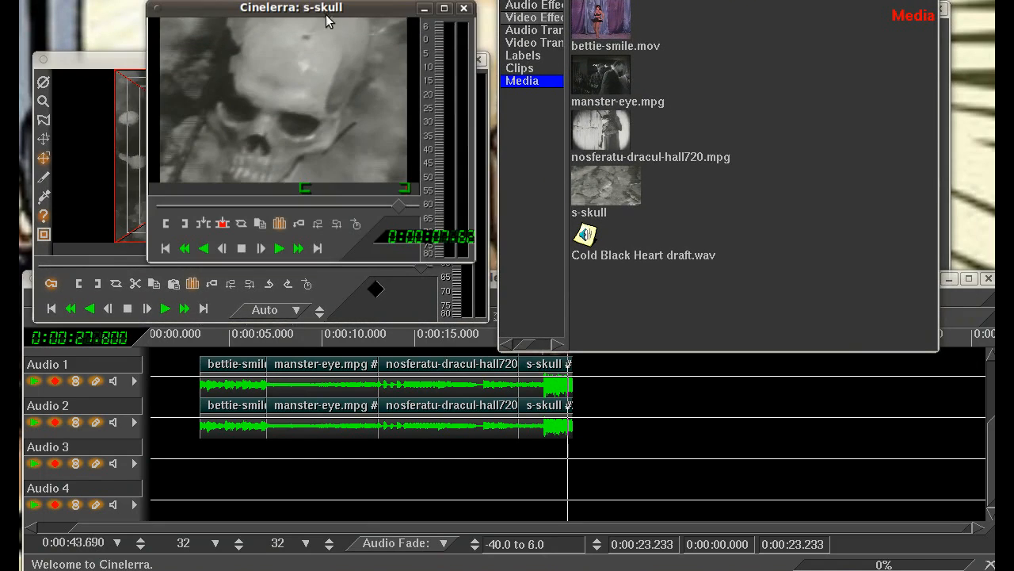
left_click_drag(588, 236, 595, 257)
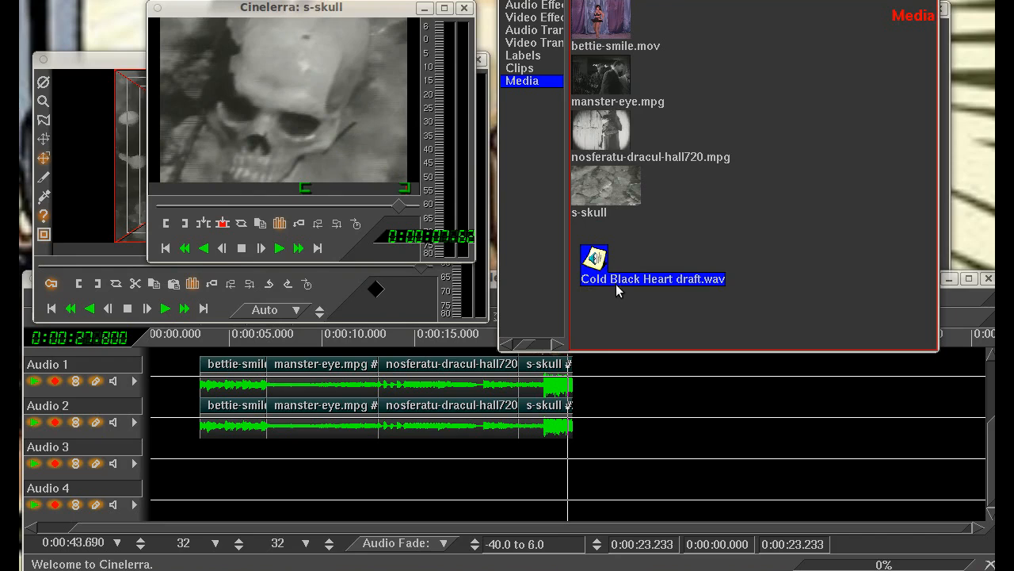
left_click_drag(595, 258, 558, 465)
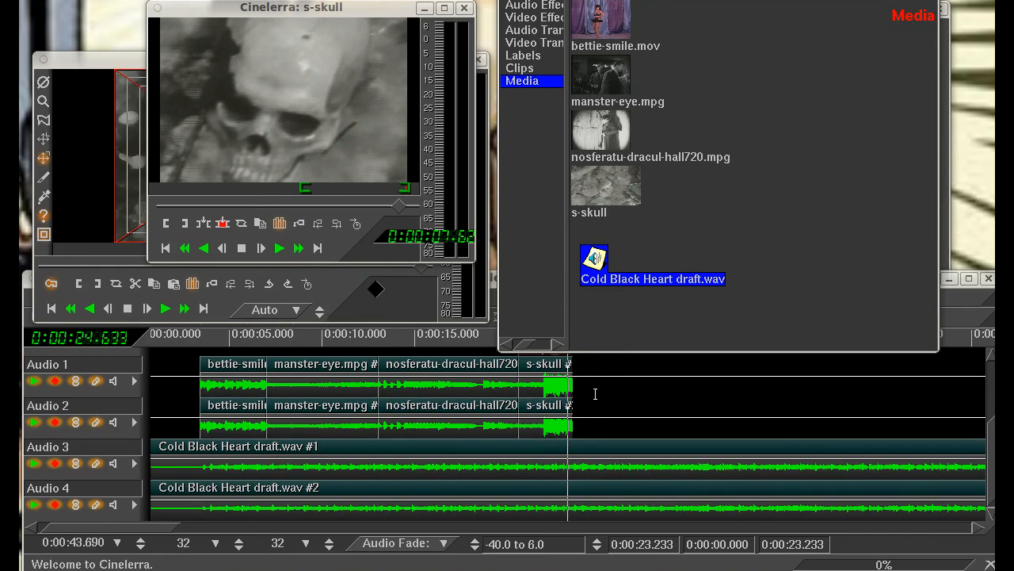
Step: Fit the whole project in the timeline, and trim the end of Cold Black Heart draft.wav back to 0:01:31.133
left_click(595, 394)
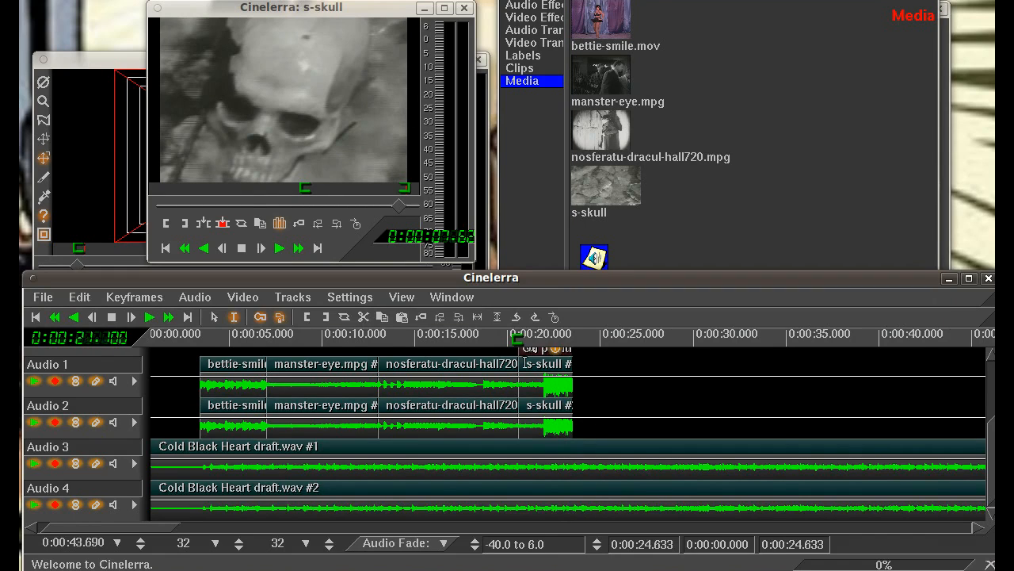
left_click(477, 319)
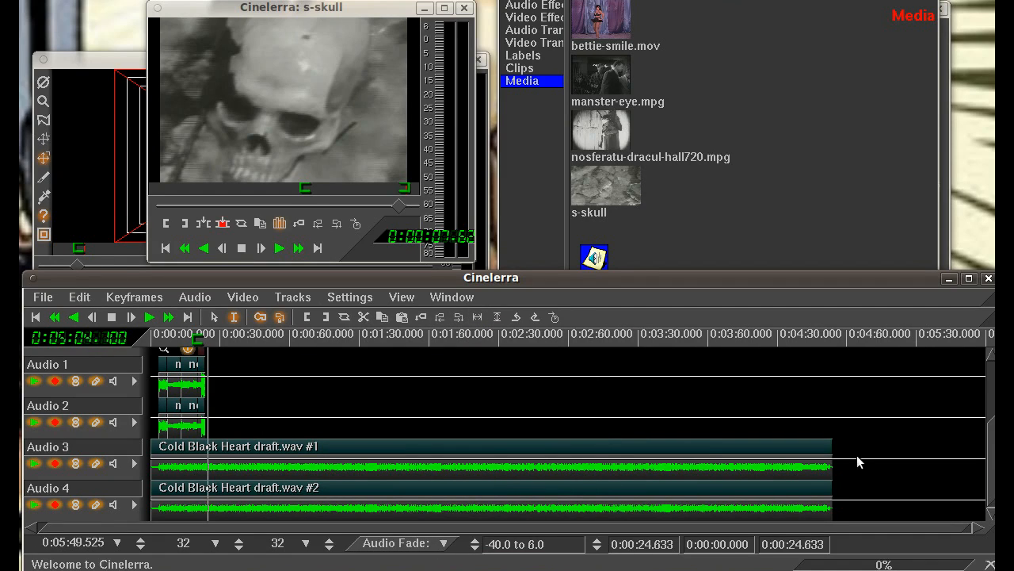
left_click_drag(822, 450, 362, 450)
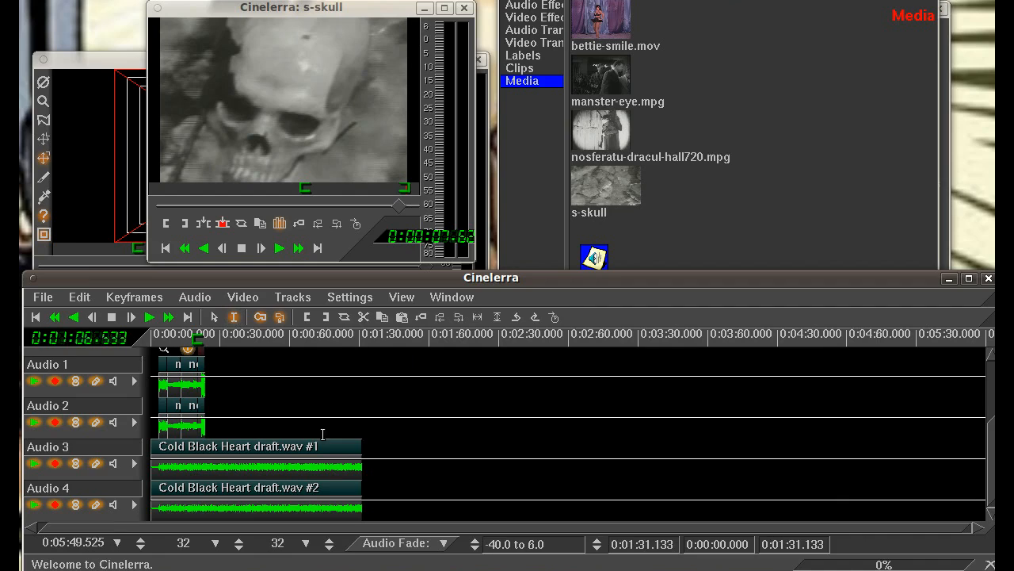
Step: Delete the timeline section from 0:00:28.300 to 0:01:45.799 to shorten the Cold Black Heart draft.wav audio
left_click_drag(396, 480, 217, 477)
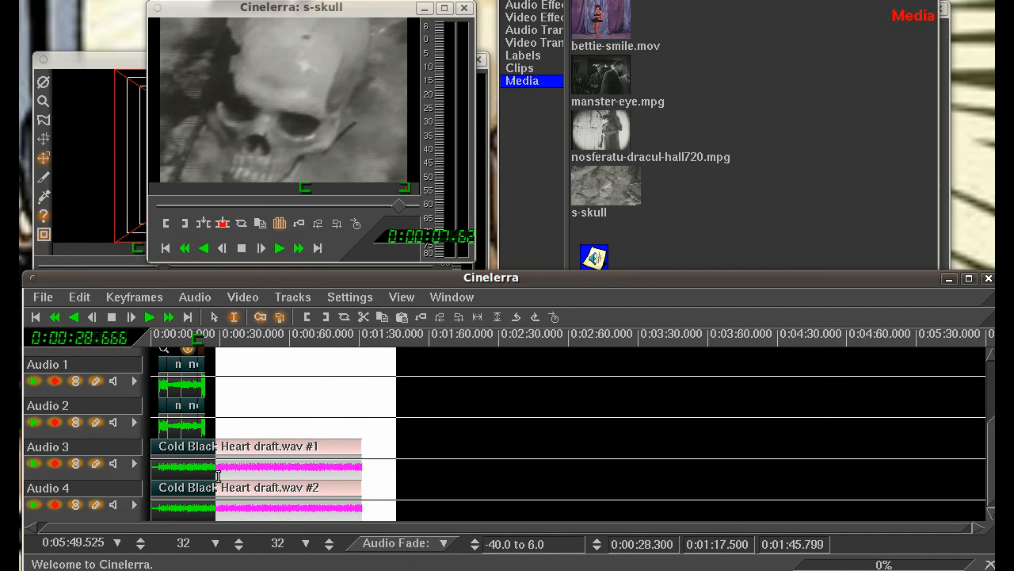
key("Delete")
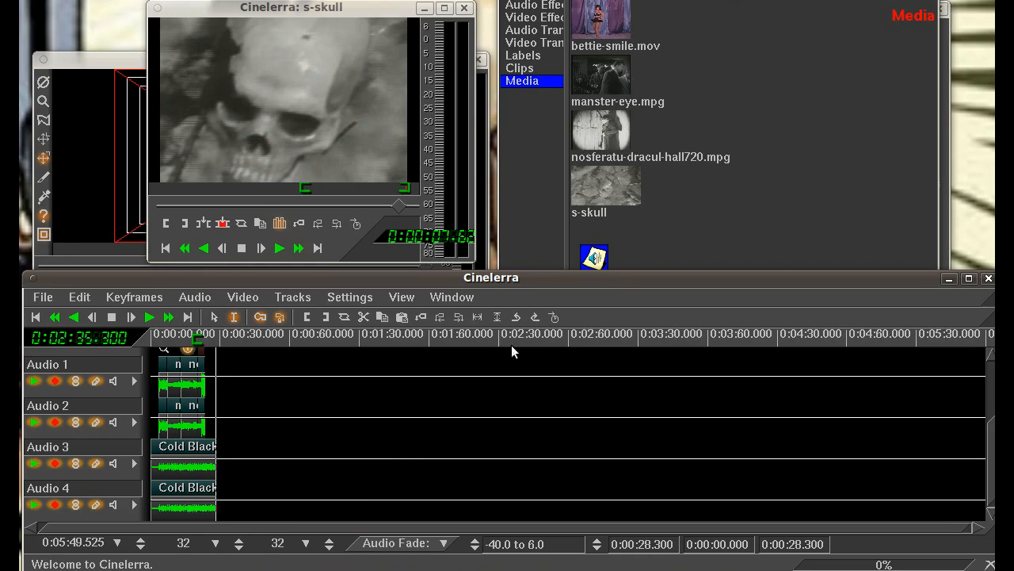
left_click(484, 313)
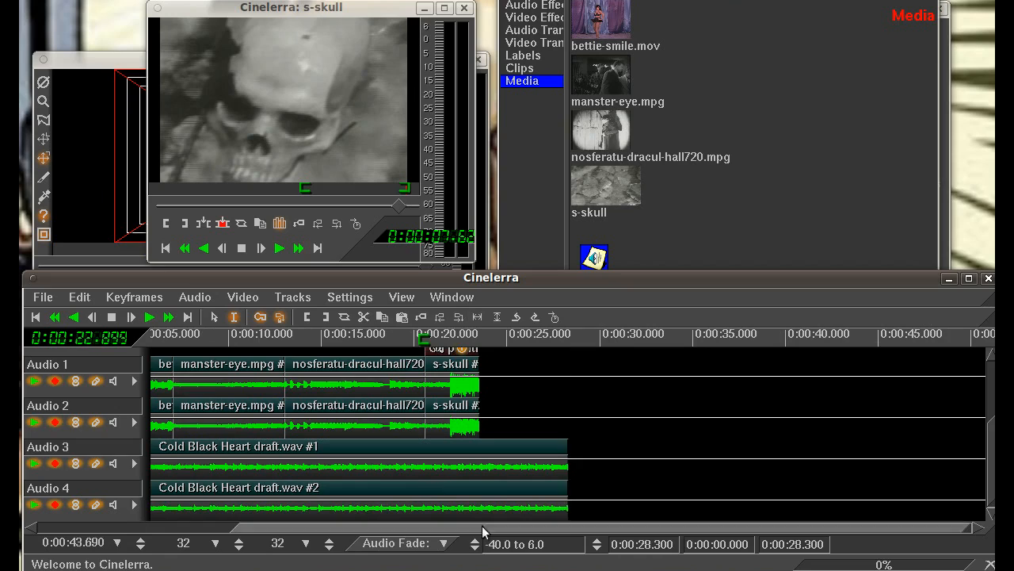
left_click_drag(554, 530, 471, 530)
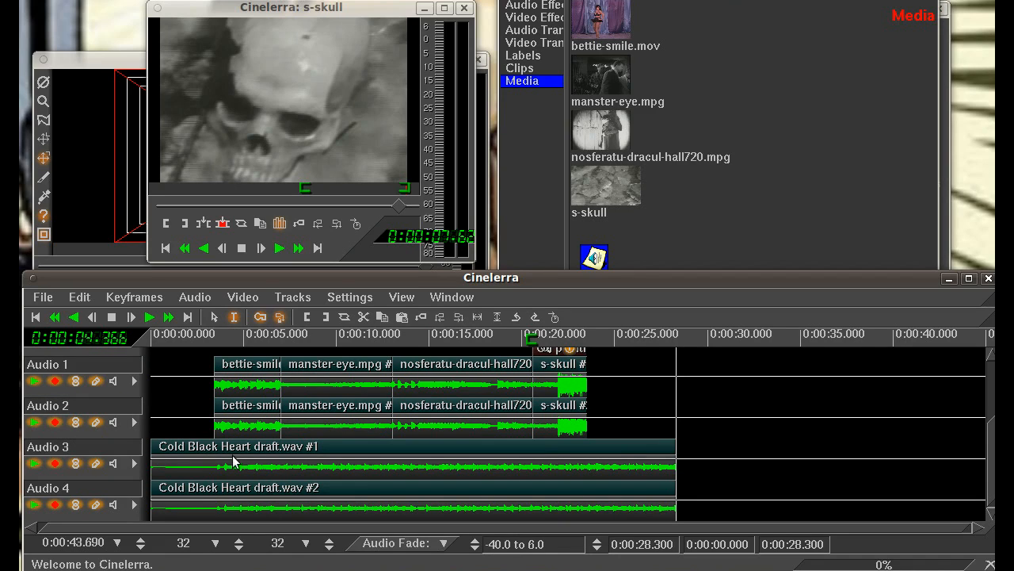
Step: Add an audio fade keyframe at about 0:00:04.4, and ungang the Audio 1 and Audio 2 faders
left_click(233, 459)
left_click(76, 421)
left_click(75, 381)
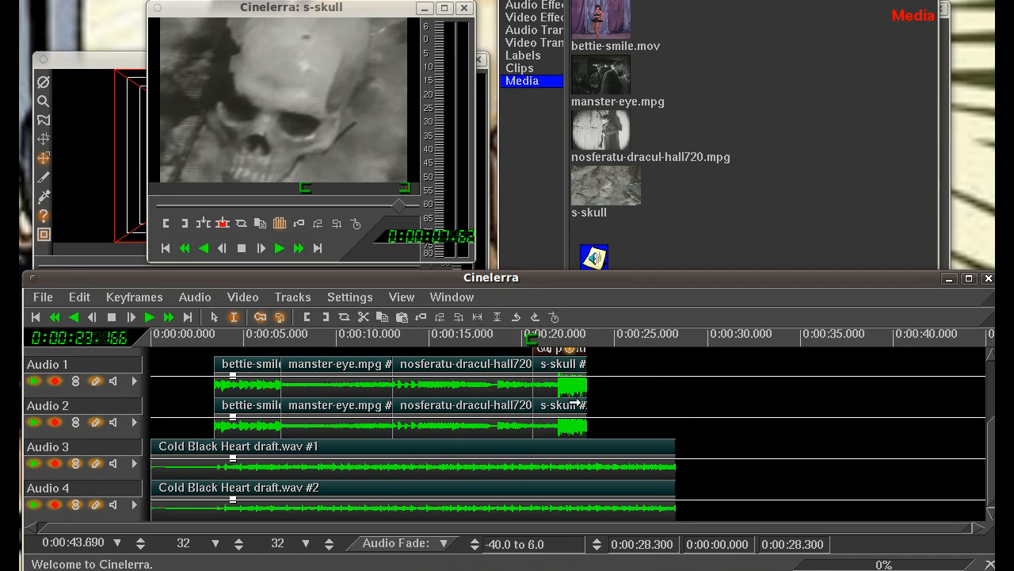
Step: Fade Cold Black Heart draft.wav in from -40.00 at 0:00:01.536 and out to -40.00 at 0:00:28.202 on Audio 3 and Audio 4
scroll(580, 405, "down", 1)
left_click(186, 441)
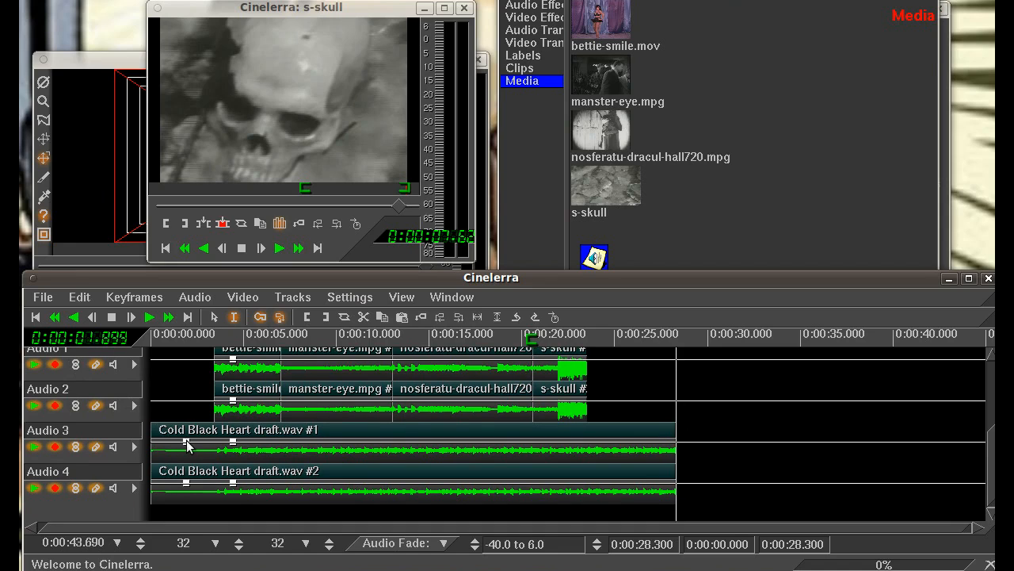
left_click_drag(185, 440, 177, 464)
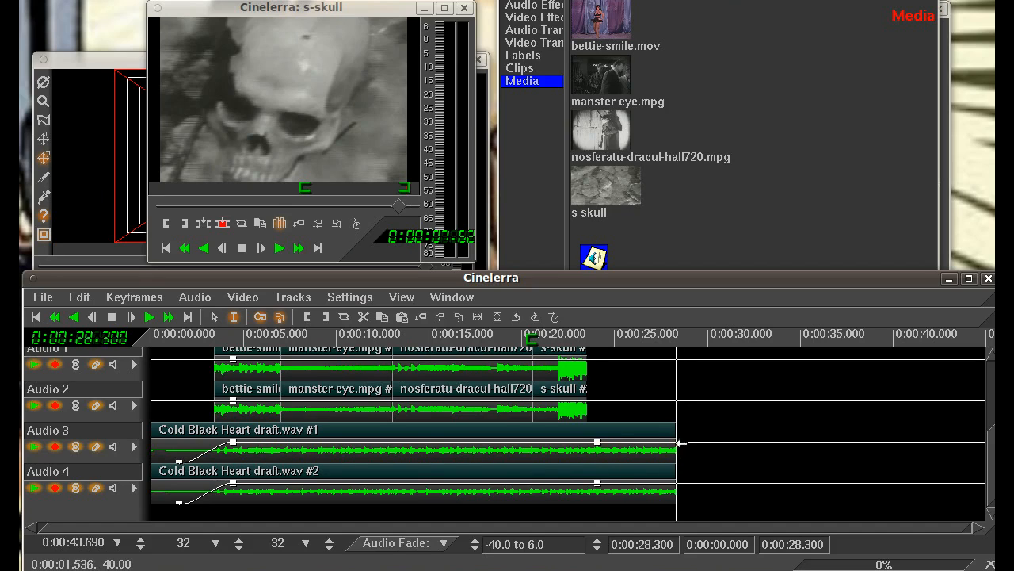
left_click_drag(676, 442, 675, 492)
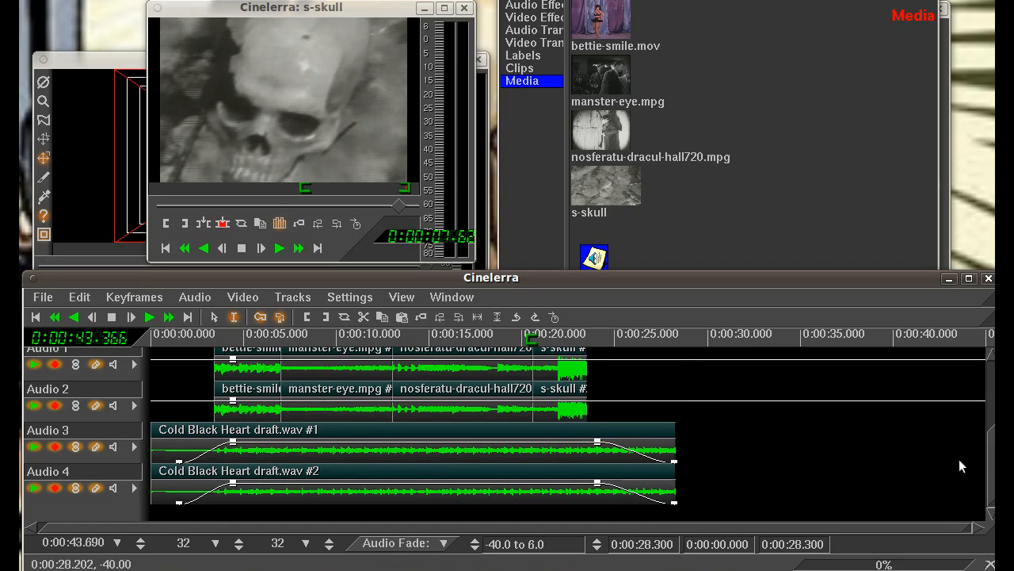
Step: Open the project's render settings and choose the recent Desktop file 1.ogg as the render output
left_click_drag(990, 469, 989, 384)
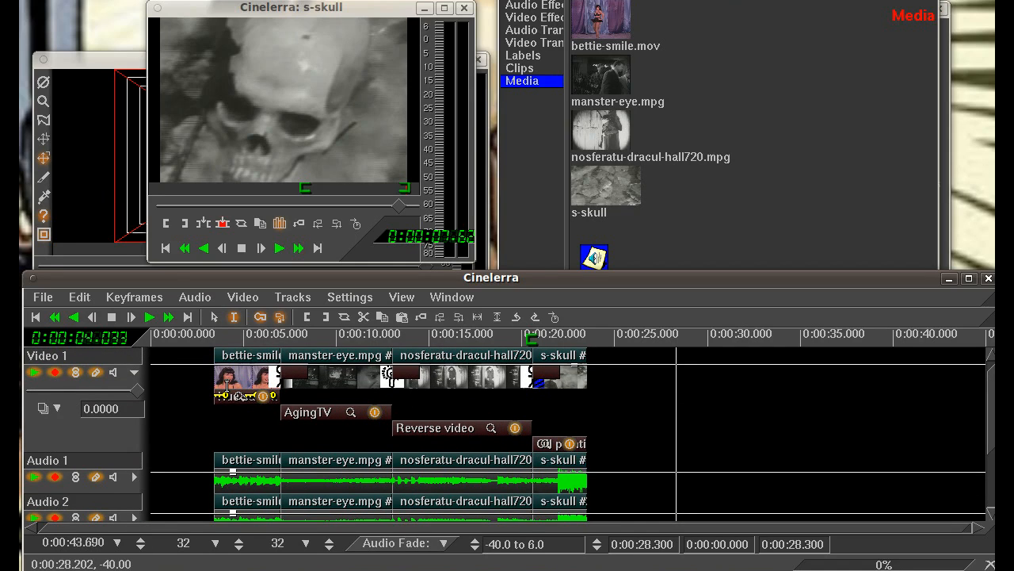
left_click_drag(990, 411, 979, 357)
left_click(48, 299)
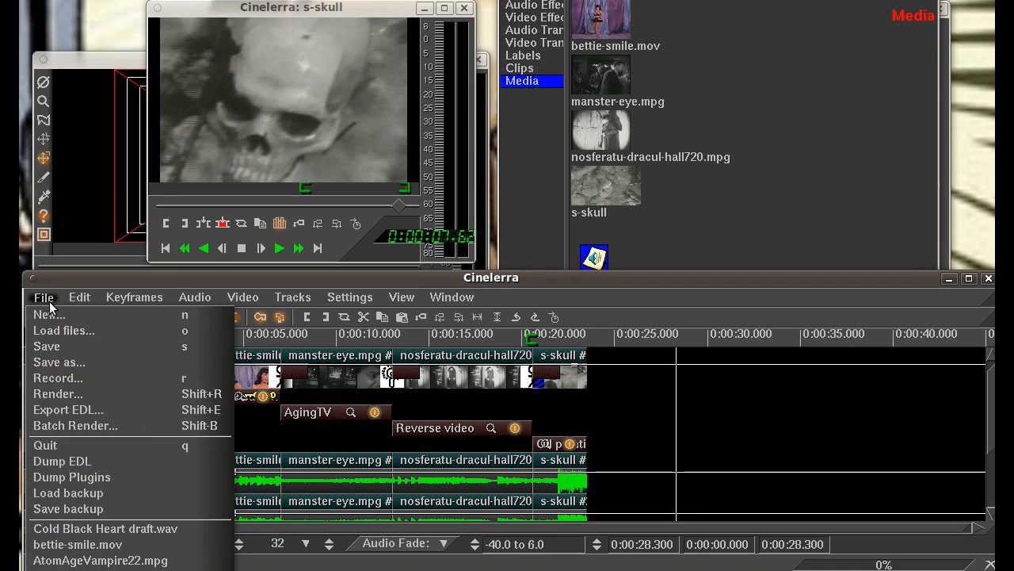
left_click(48, 393)
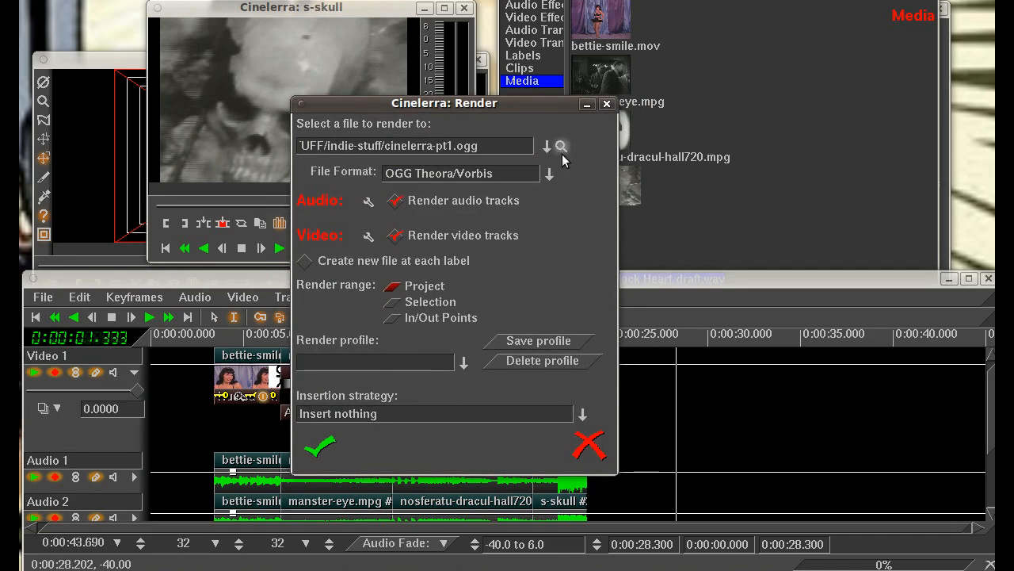
left_click(547, 146)
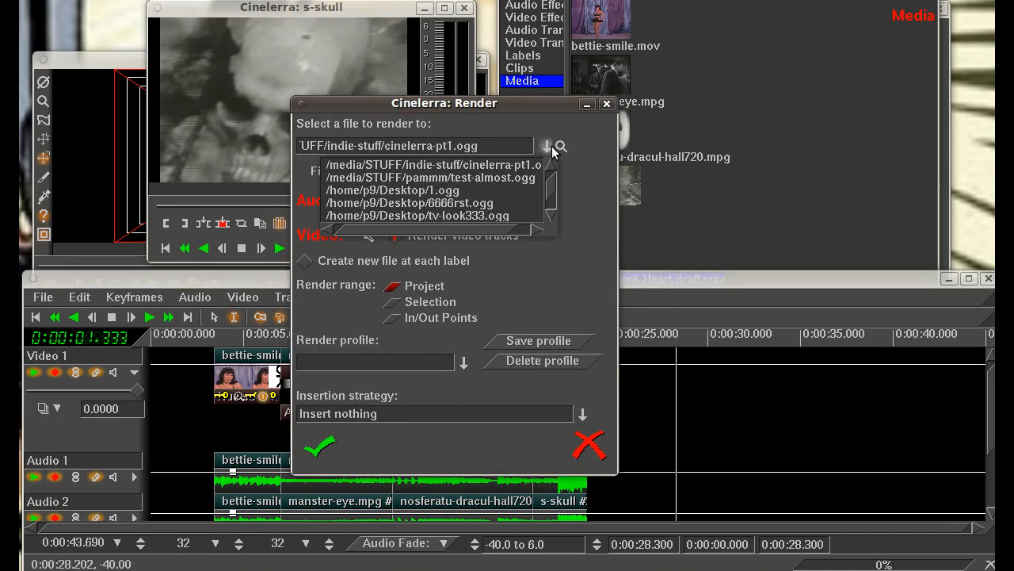
left_click(458, 191)
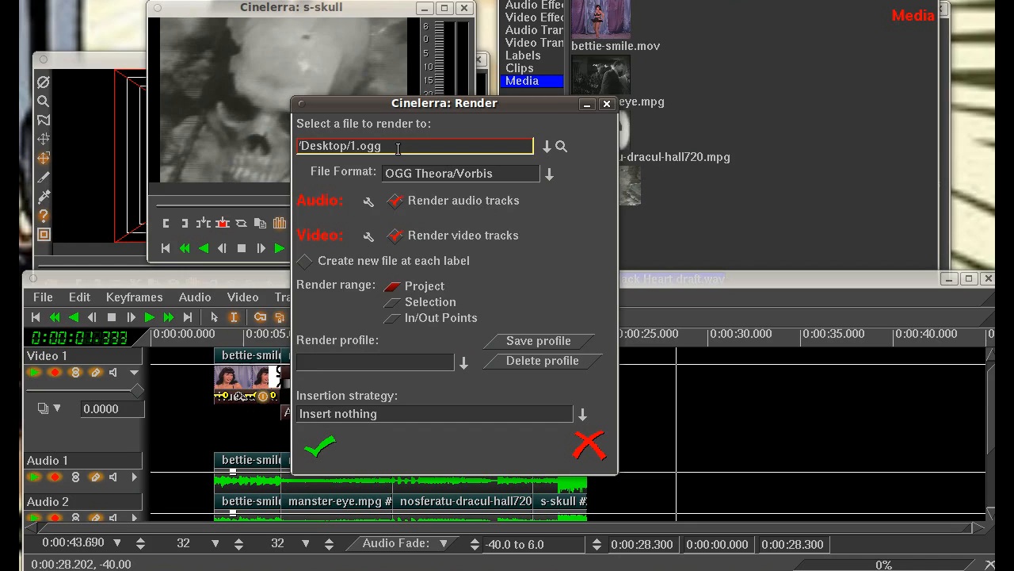
Step: Set the render file format to Quicktime for Linux, making the output file 1.mov
left_click(549, 173)
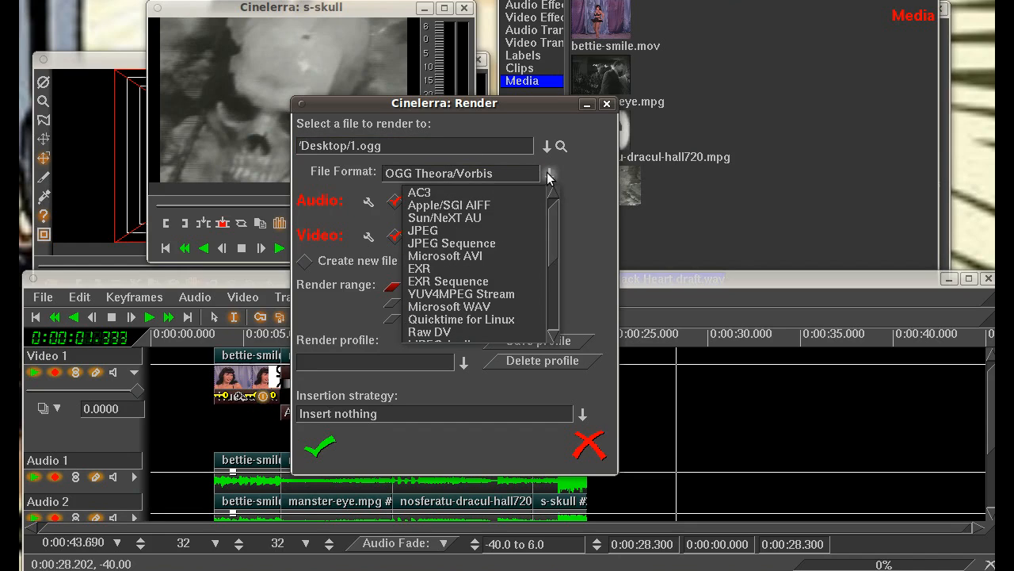
left_click(464, 319)
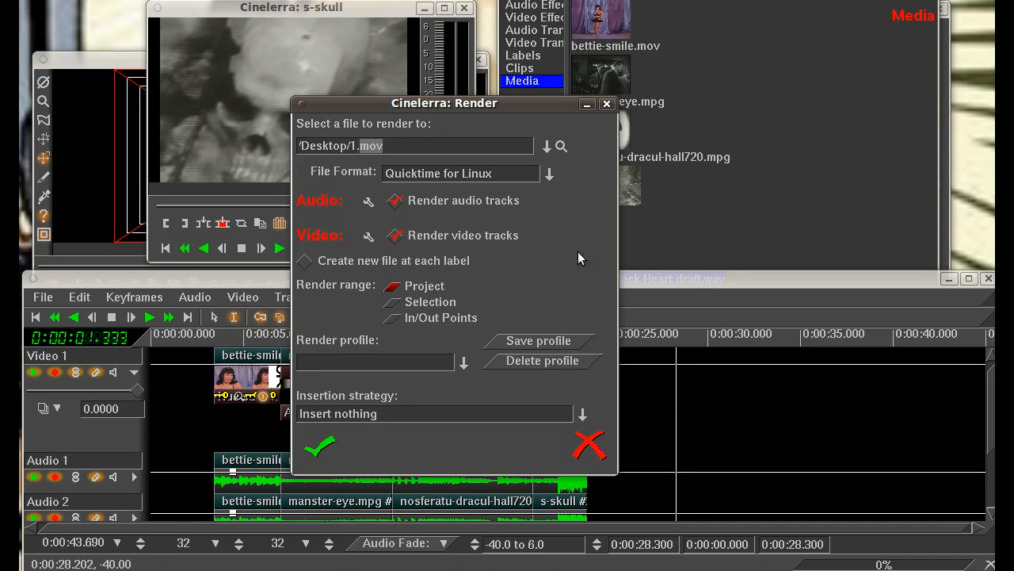
left_click(550, 174)
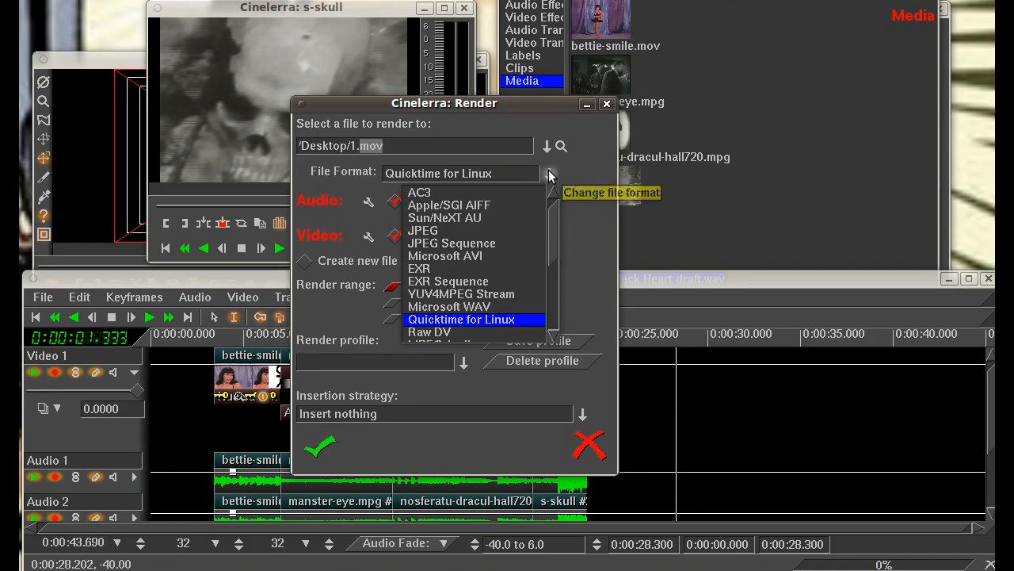
left_click(430, 151)
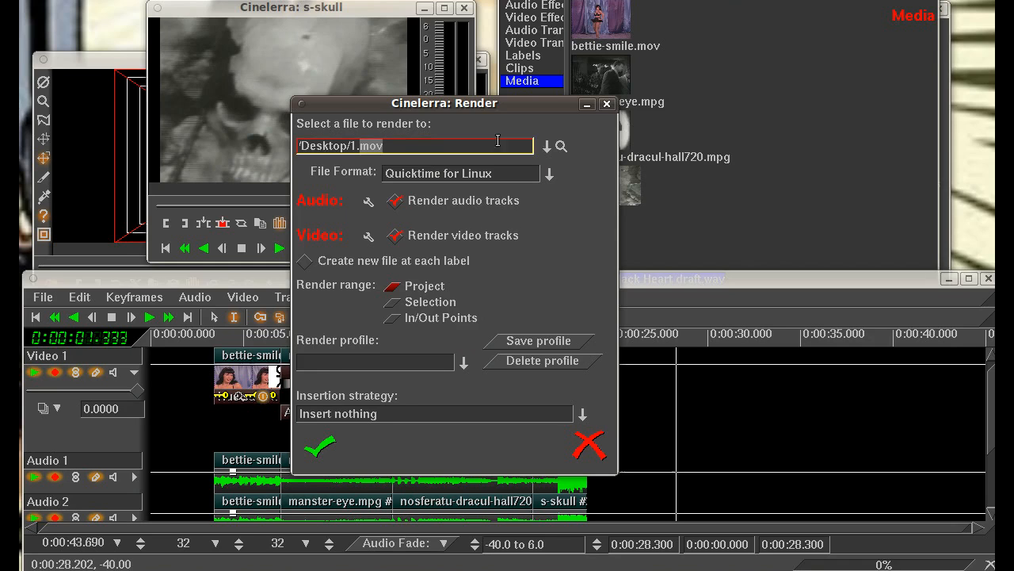
Step: Examine the available insertion strategies for the rendered file, keeping "Insert nothing"
left_click_drag(497, 103, 496, 66)
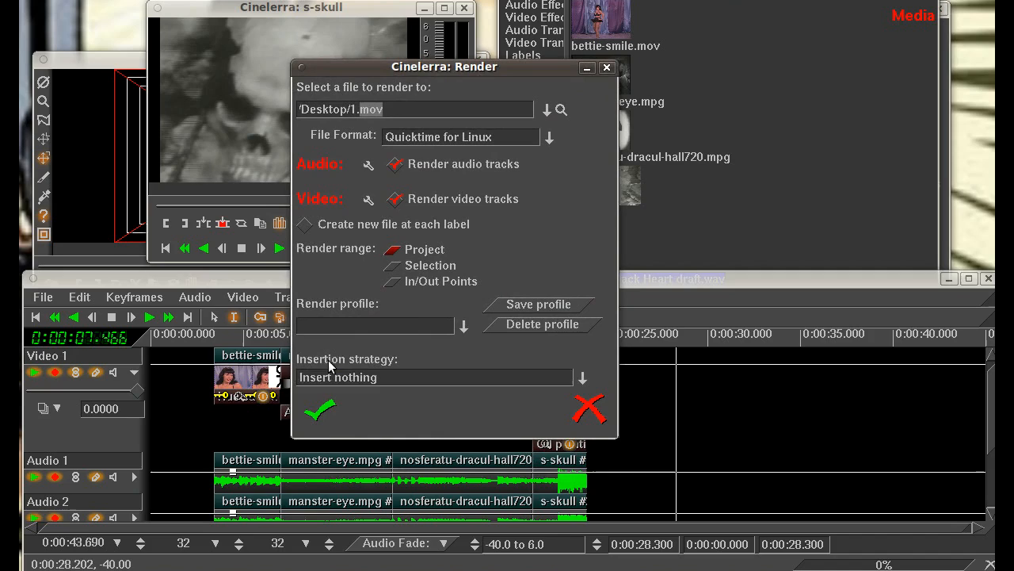
left_click(582, 378)
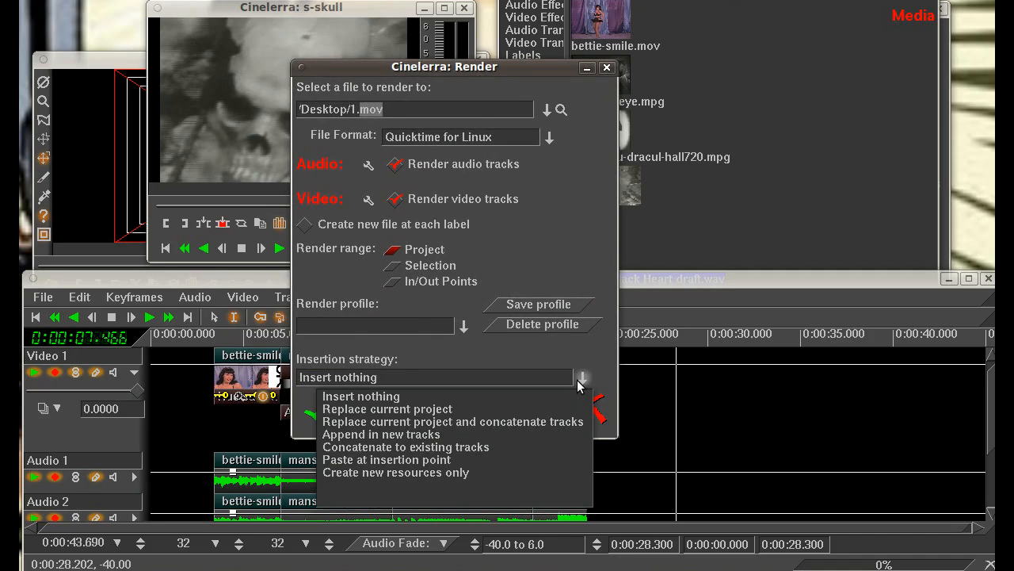
left_click(579, 381)
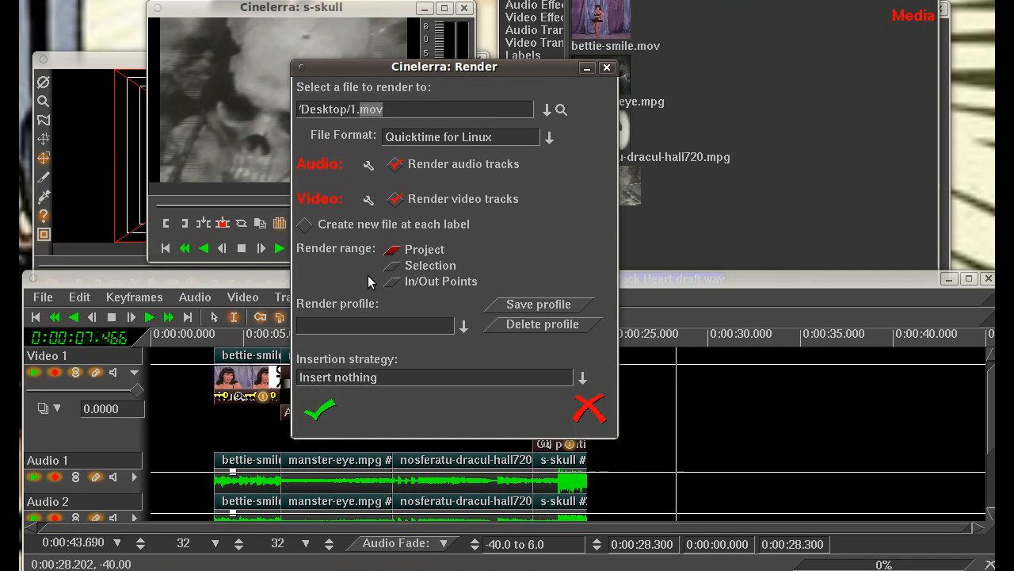
Step: Select the timeline section from 0:00:03.633 to 0:00:08.400, and render with the range set to Project, bringing the Compositor window forward
left_click_drag(241, 441, 308, 442)
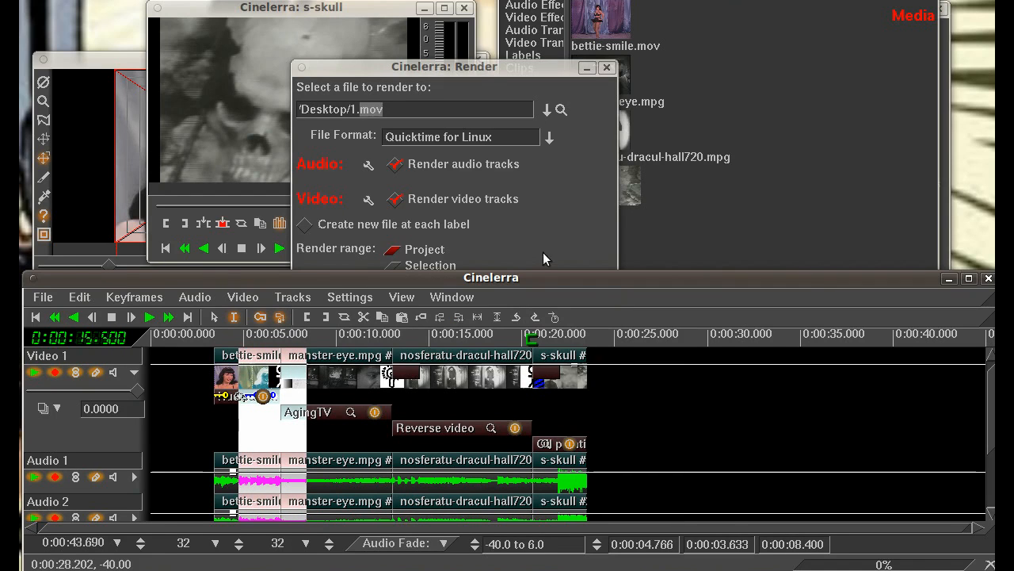
left_click(539, 252)
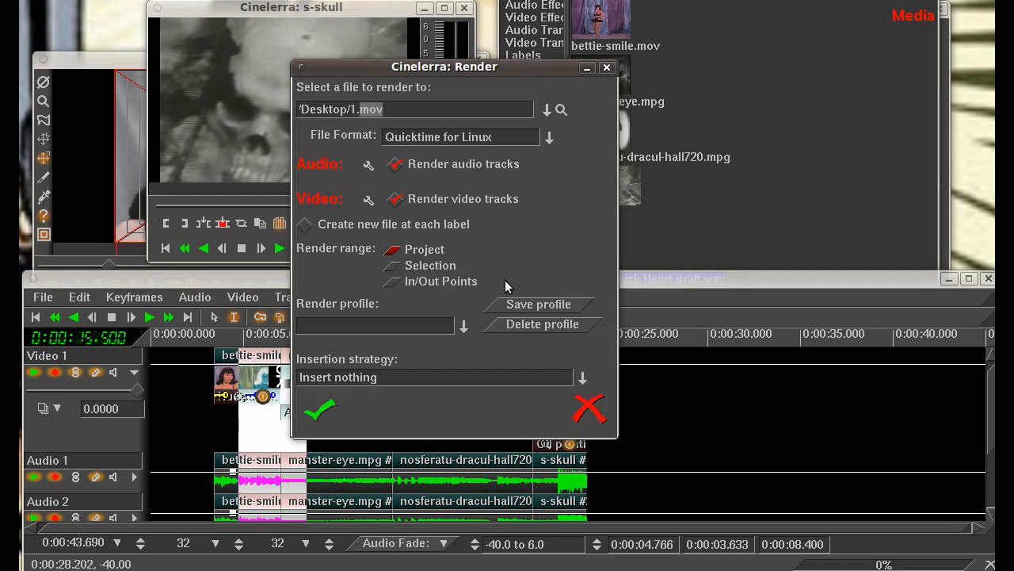
left_click(313, 417)
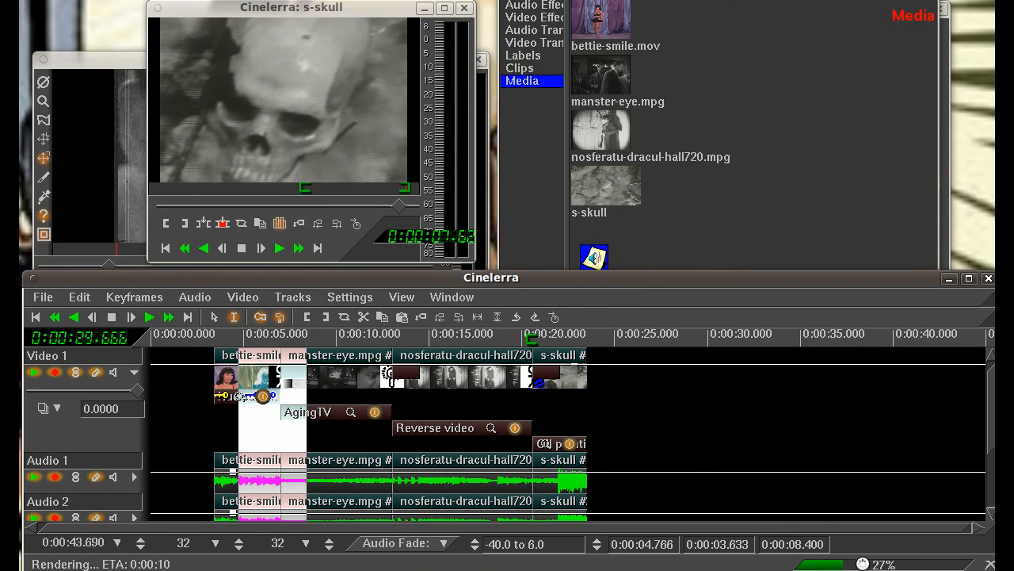
left_click(120, 192)
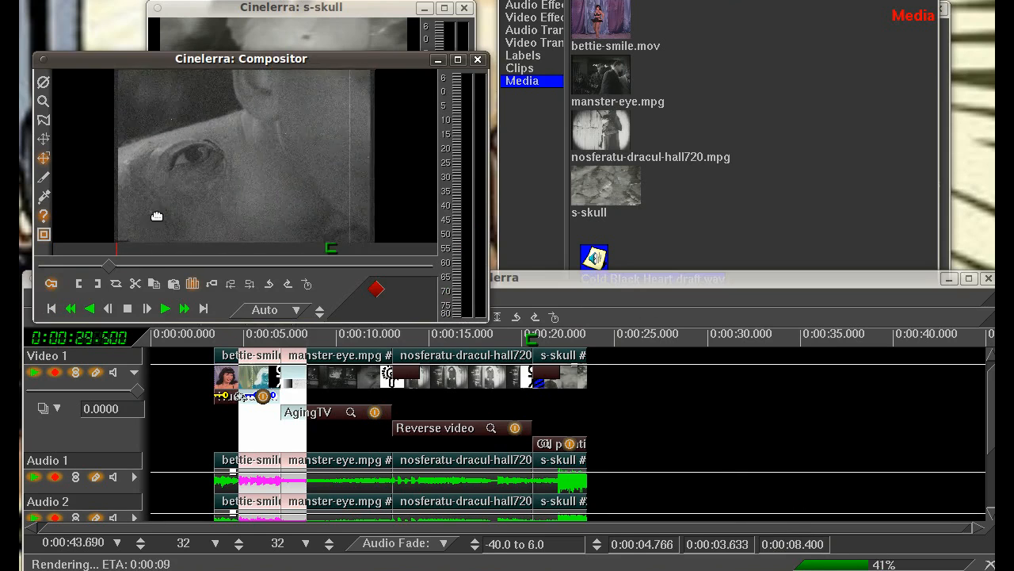